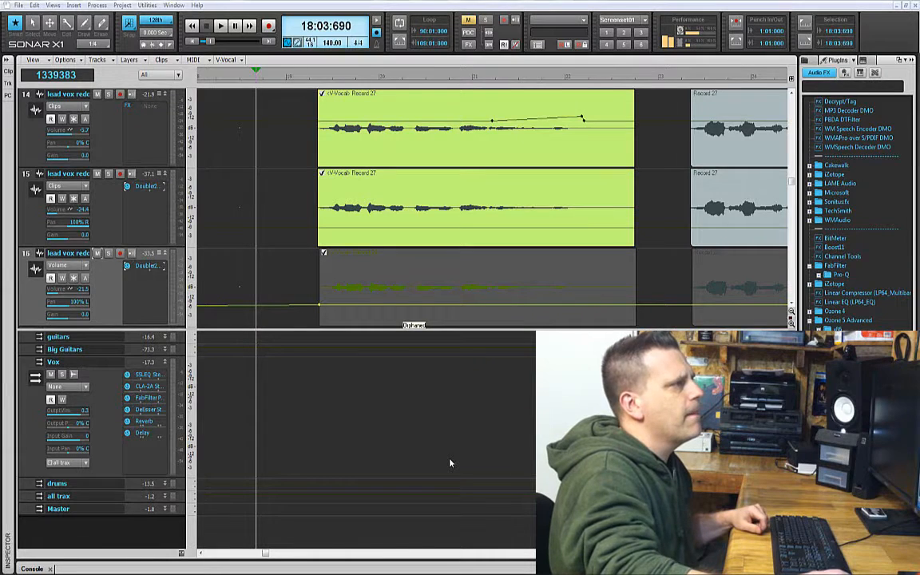
Step: Play the full mix from 19:01:300 through the lead vocal passage to hear the vocals in context
click(293, 225)
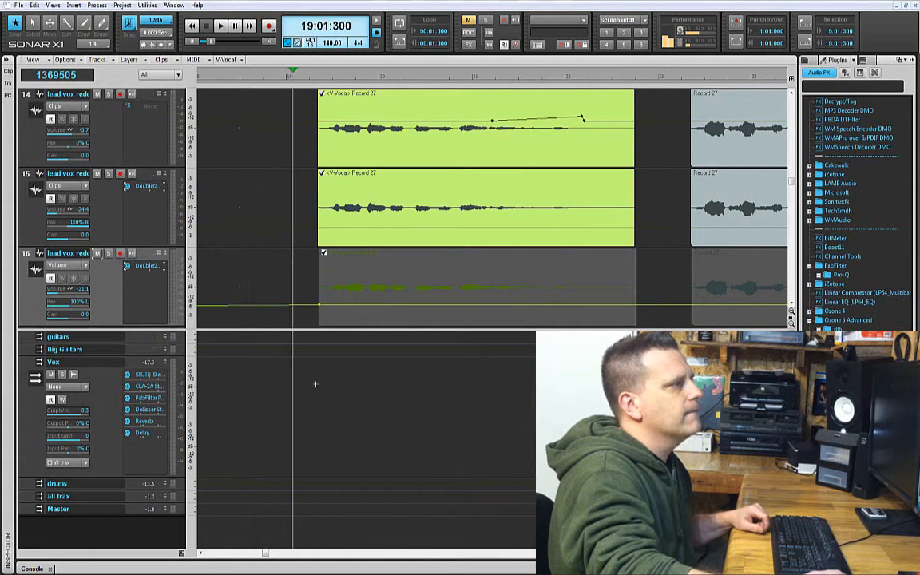
key(space)
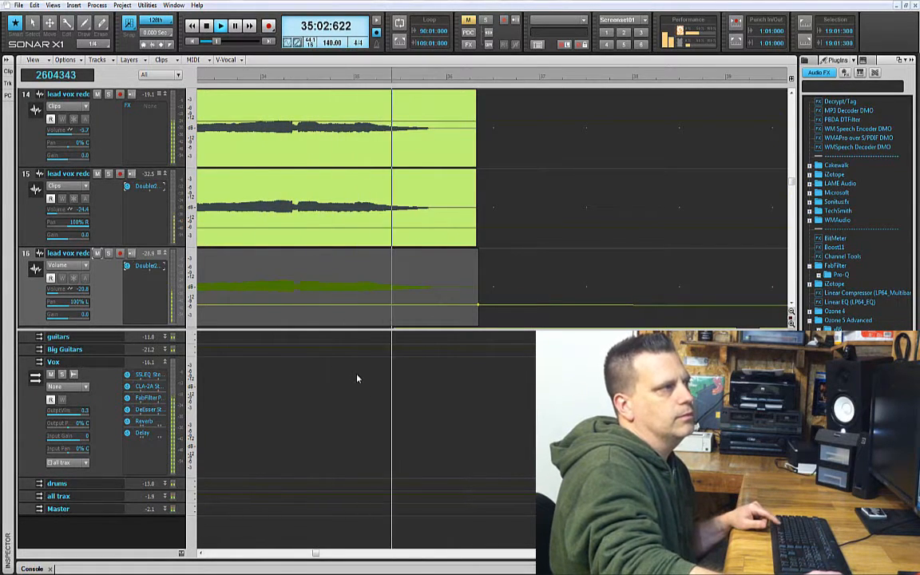
key(space)
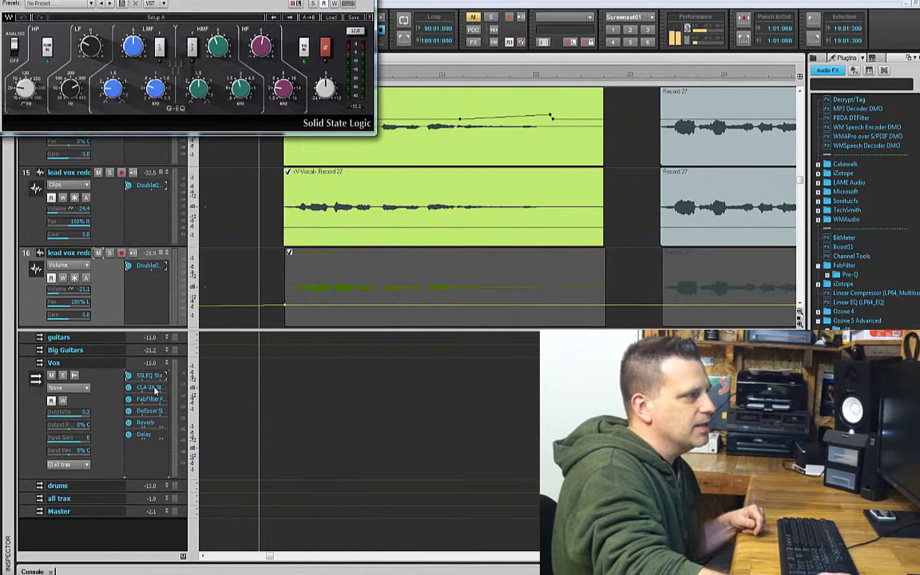
Step: Open the CLA-2A, FabFilter Pro-Q, DeEsser, Reverb and Delay effects on the Vox bus to examine their settings
double_click(156, 390)
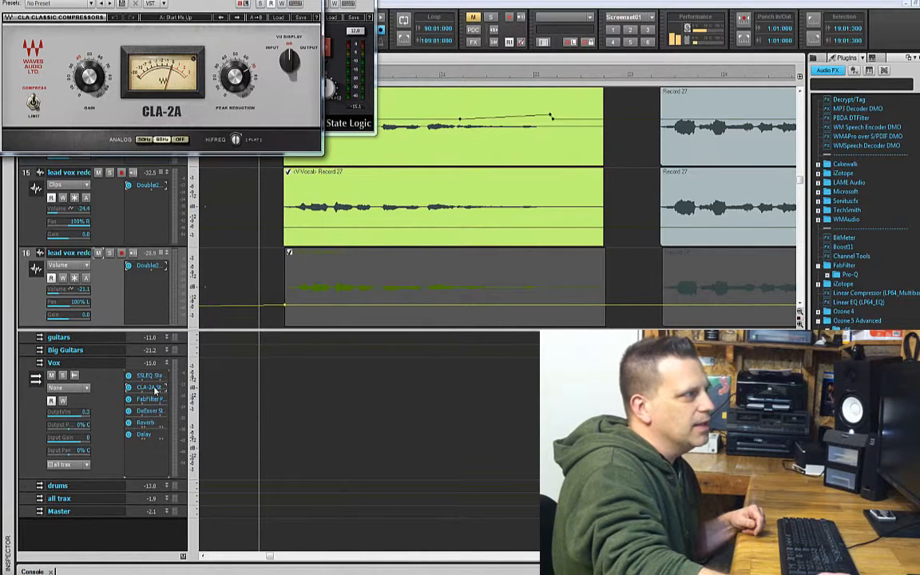
double_click(155, 399)
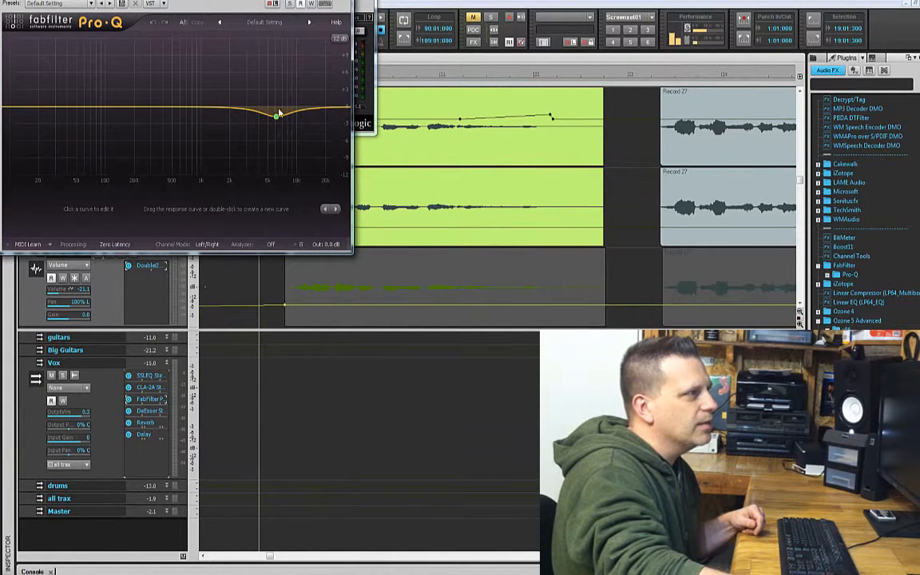
double_click(151, 411)
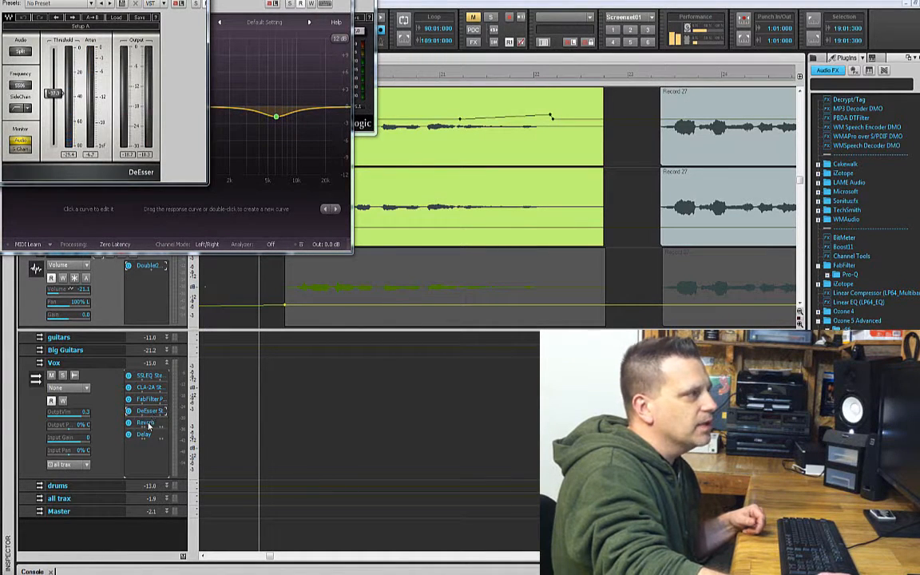
double_click(148, 425)
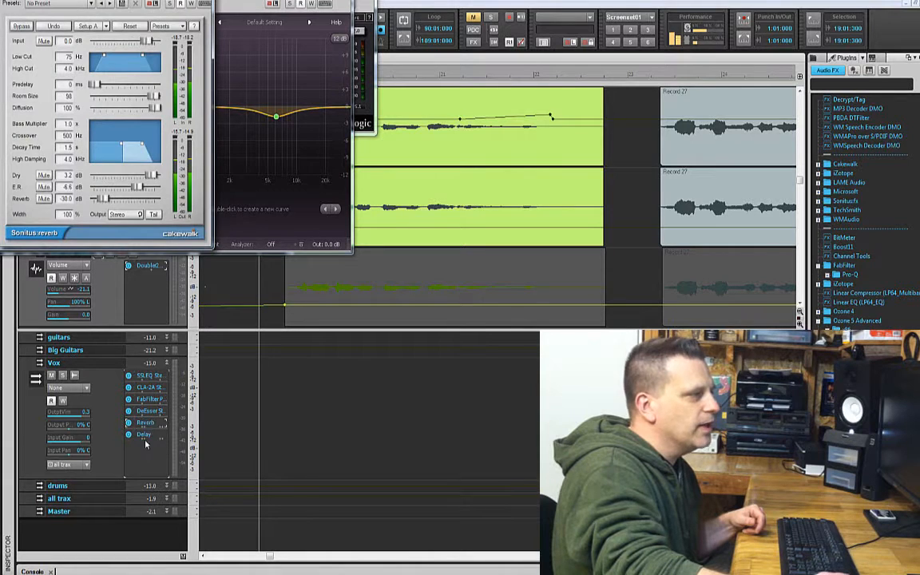
double_click(148, 435)
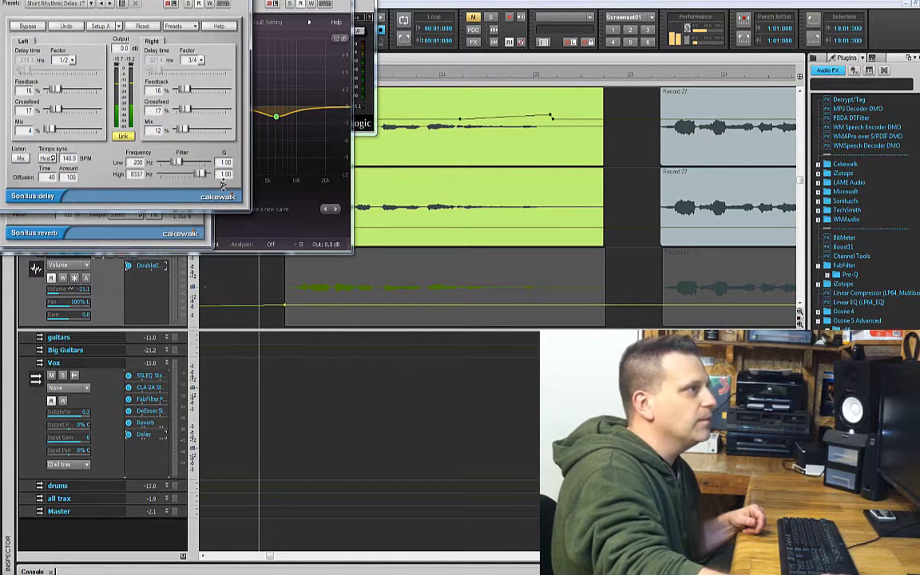
Step: Close all the open effect windows of the Vox bus
click(240, 1)
click(203, 1)
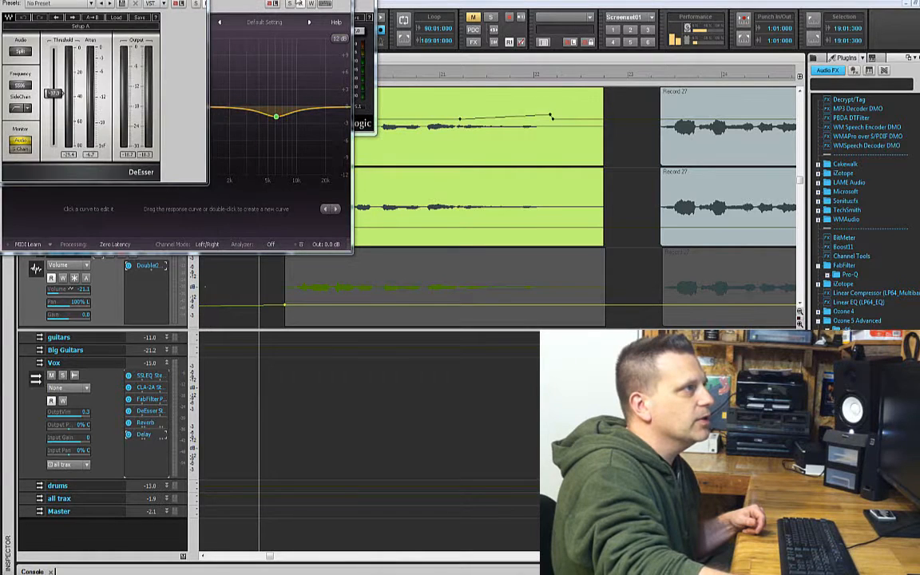
click(338, 1)
click(194, 0)
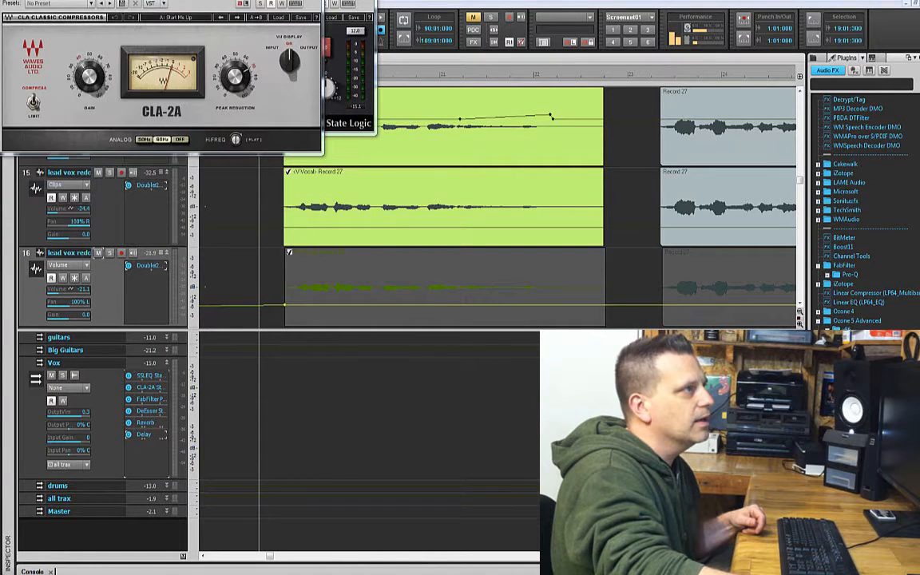
click(309, 1)
click(361, 1)
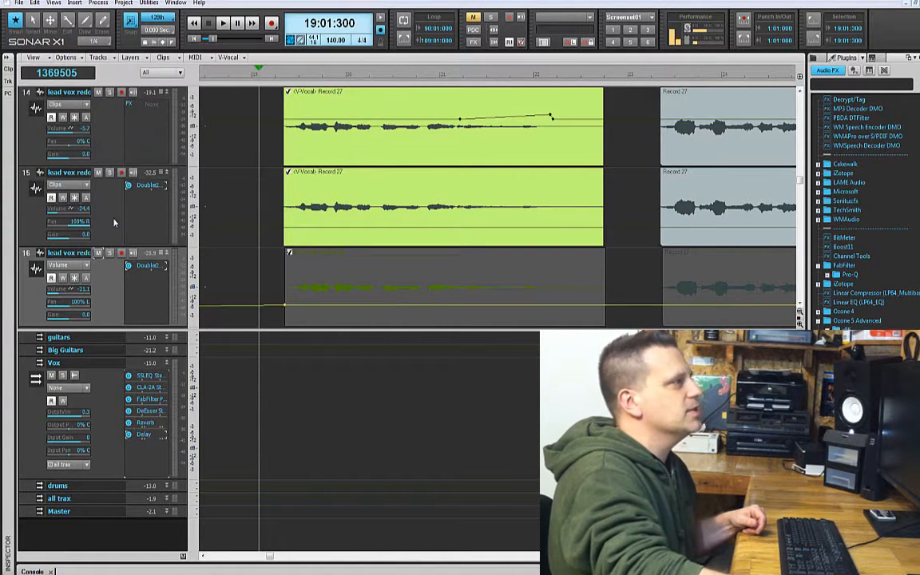
Step: Solo lead vocal track 14 and play it from 19:01:300 to hear the main vocal alone
scroll(113, 218, up, 1)
scroll(113, 217, down, 1)
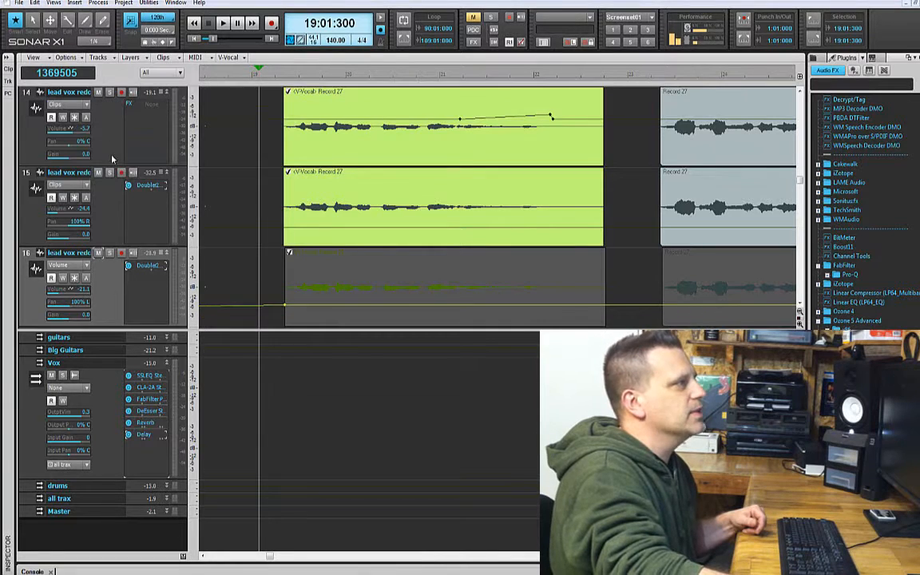
click(109, 93)
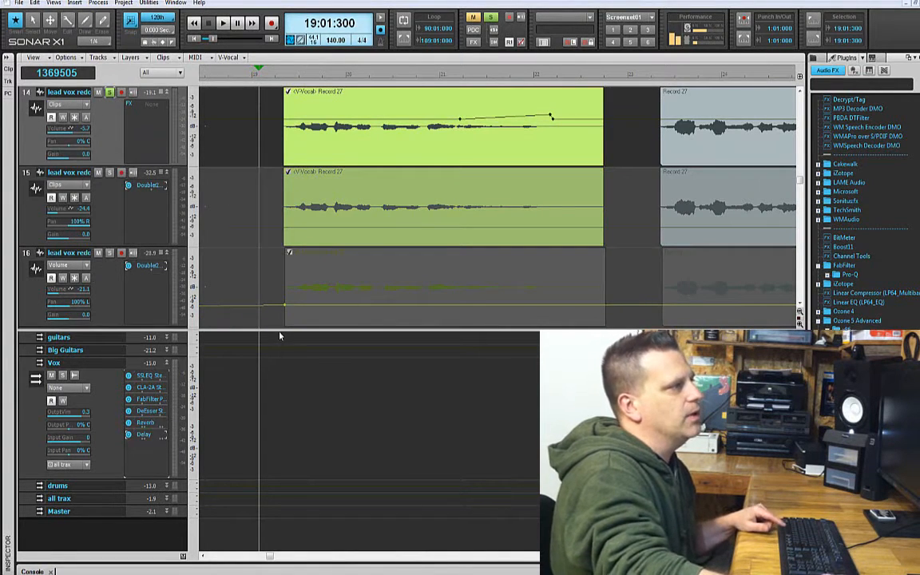
key(space)
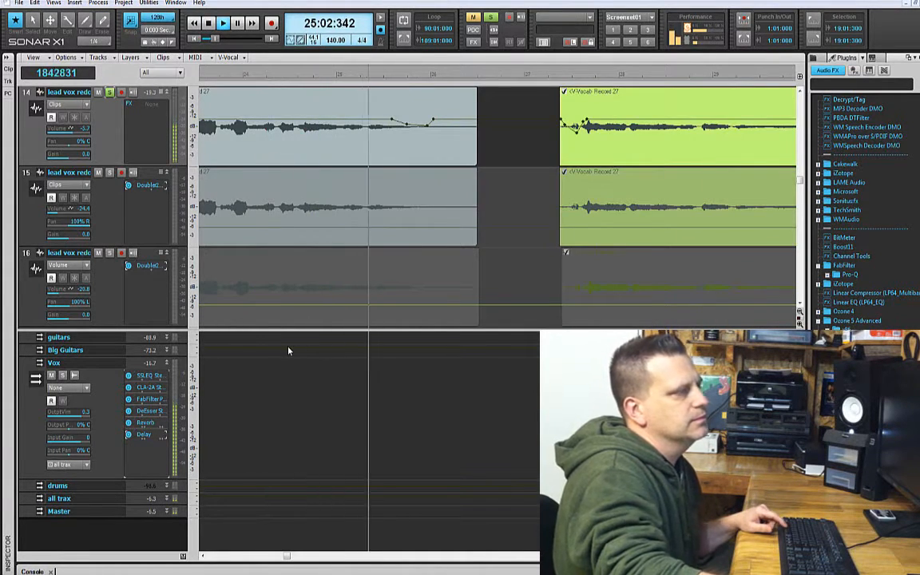
key(space)
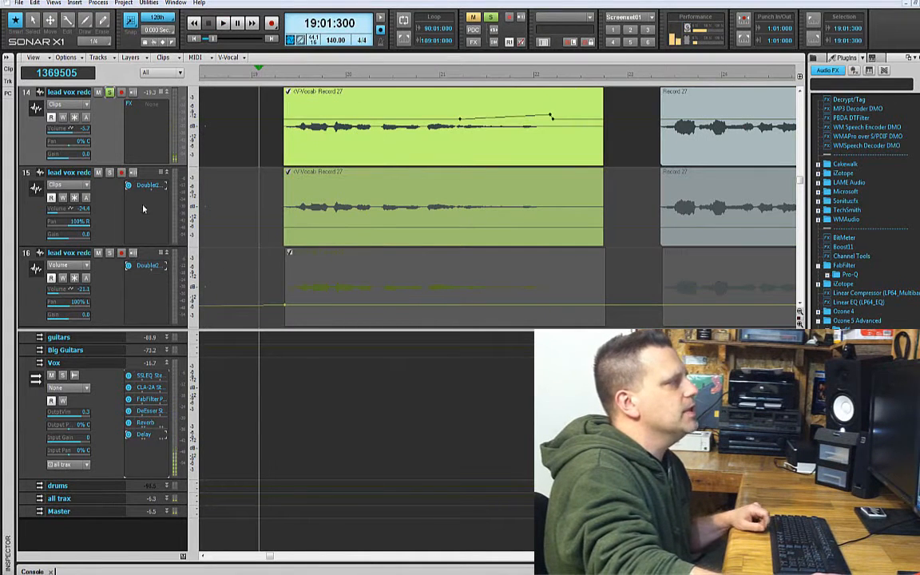
Step: Play the mix from 19:01:300 with vocal tracks 15 and 16 muted and track 14 no longer soloed
click(99, 172)
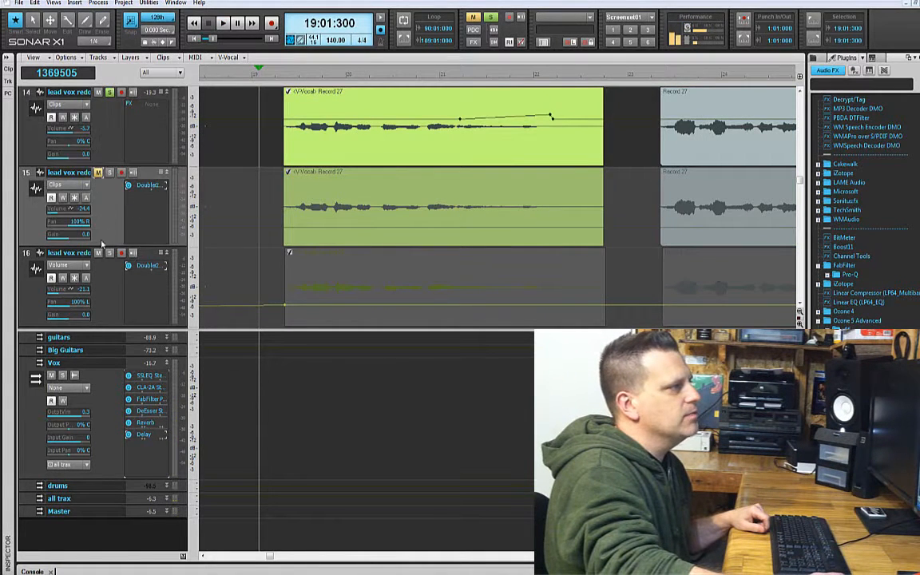
click(98, 253)
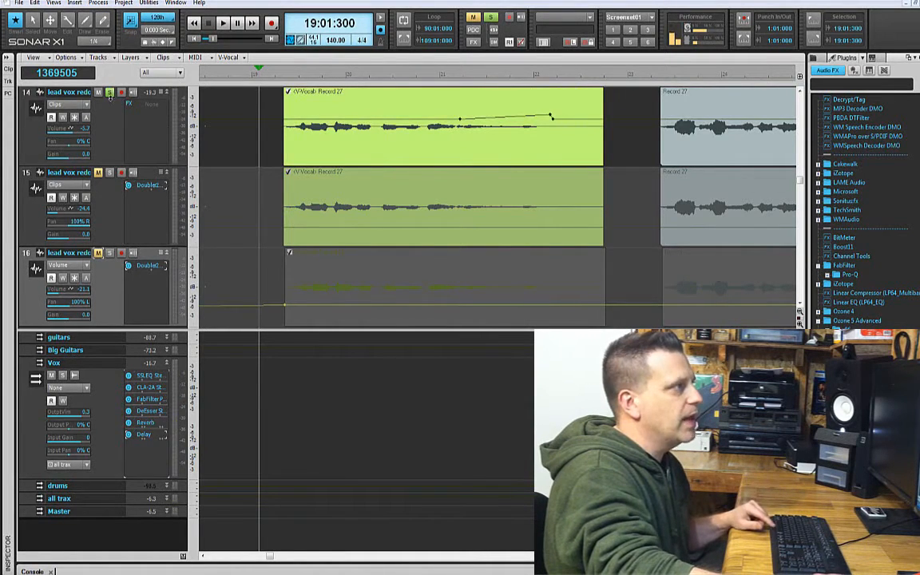
click(120, 128)
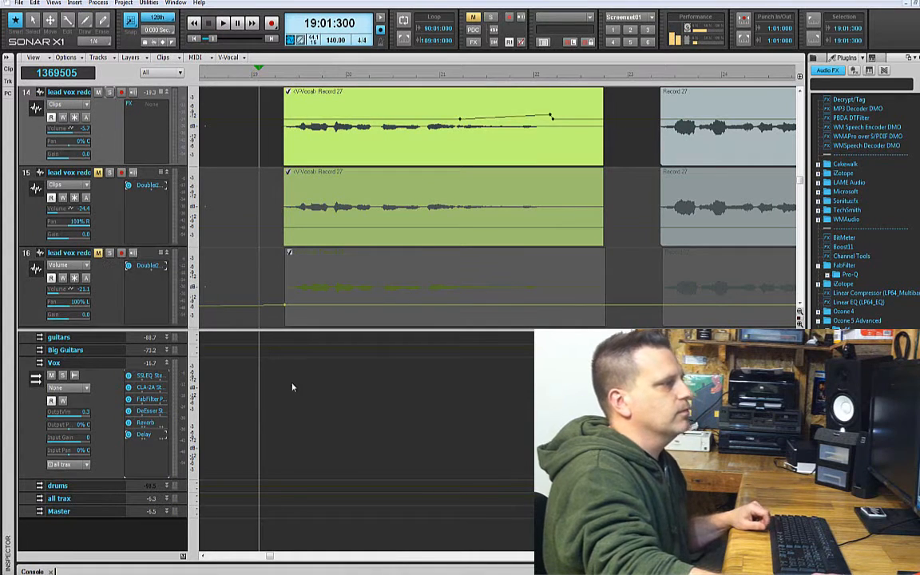
key(space)
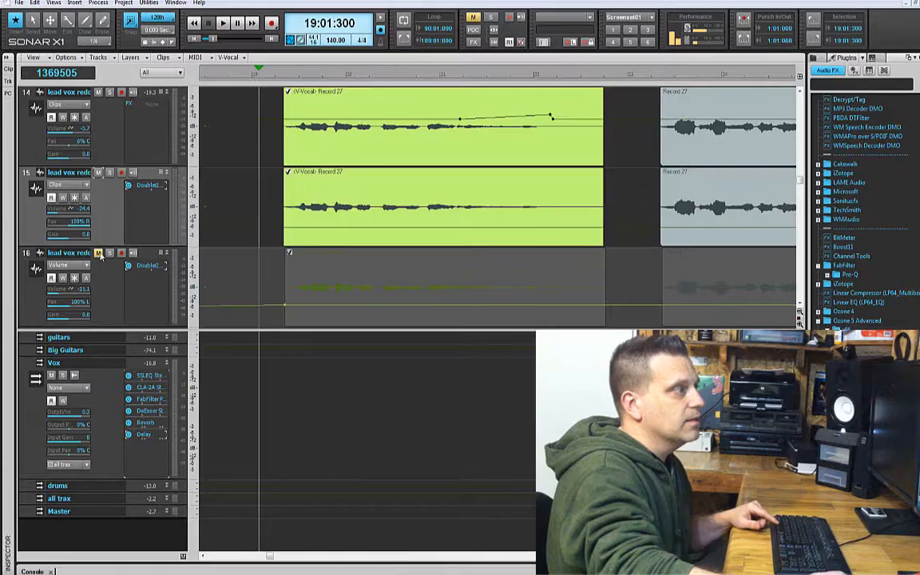
Step: Unmute vocal track 16 and play the full mix from 19:01:300 with both doubled vocals active
click(98, 253)
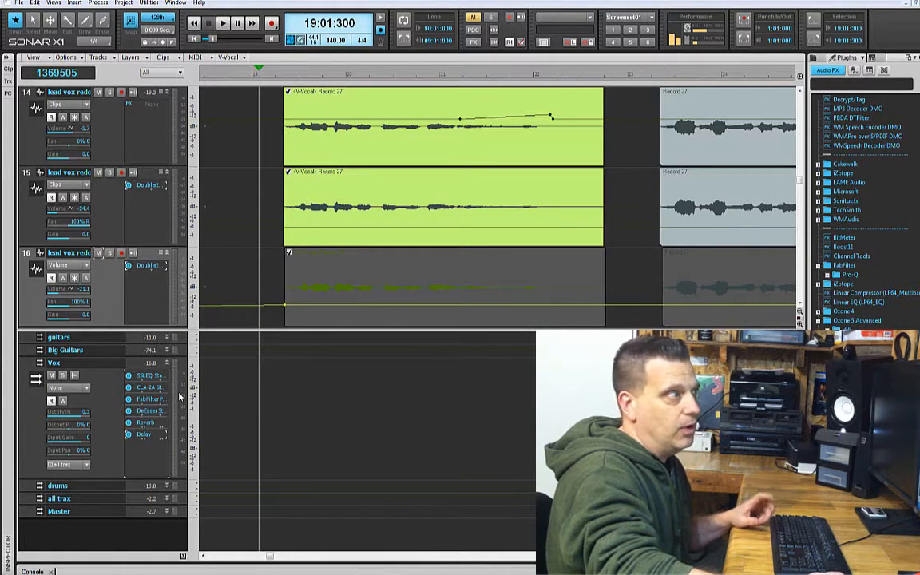
key(space)
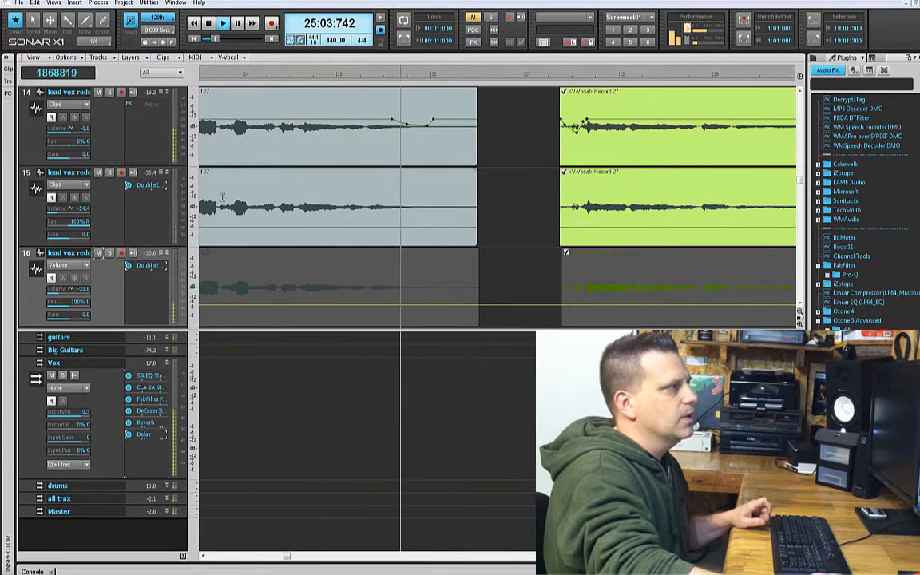
key(space)
Step: Solo lead vocal track 14 again and play its first phrase without the doubles
click(110, 92)
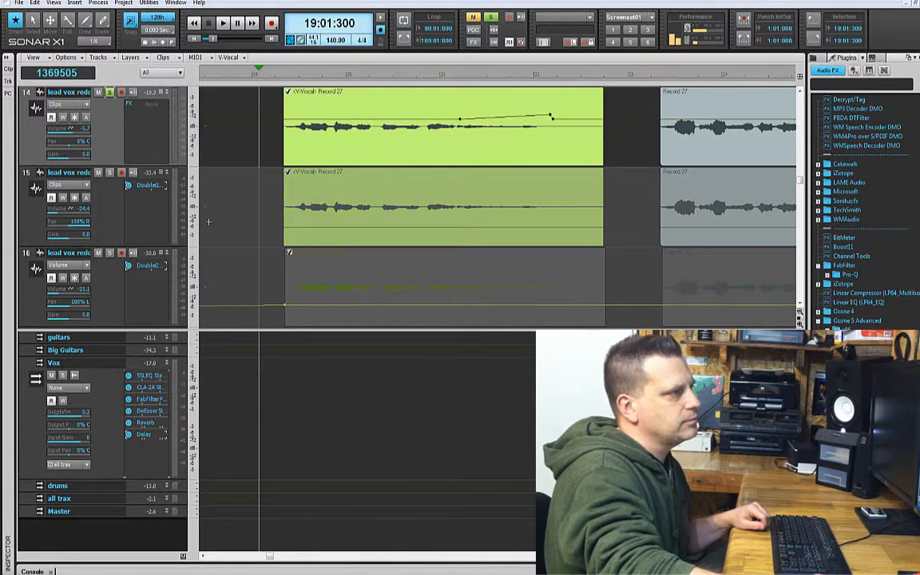
key(space)
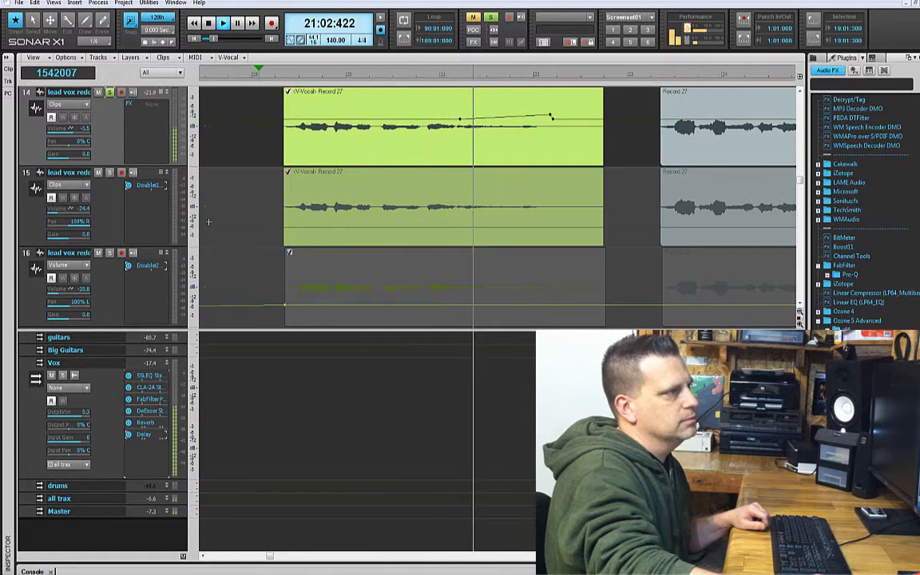
key(space)
Step: Solo tracks 15 and 16 alongside track 14 to audition all three vocals together, and return to soloing only track 14
click(110, 173)
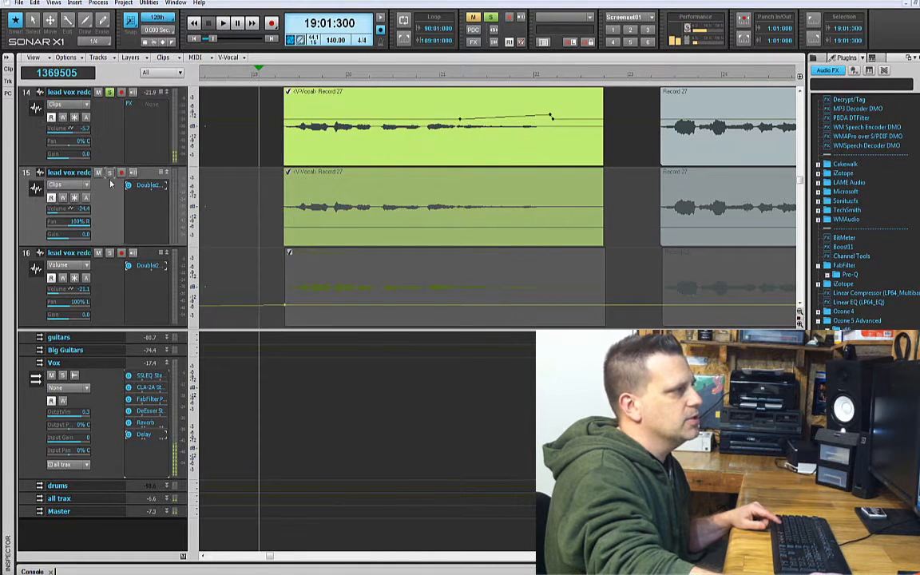
click(110, 253)
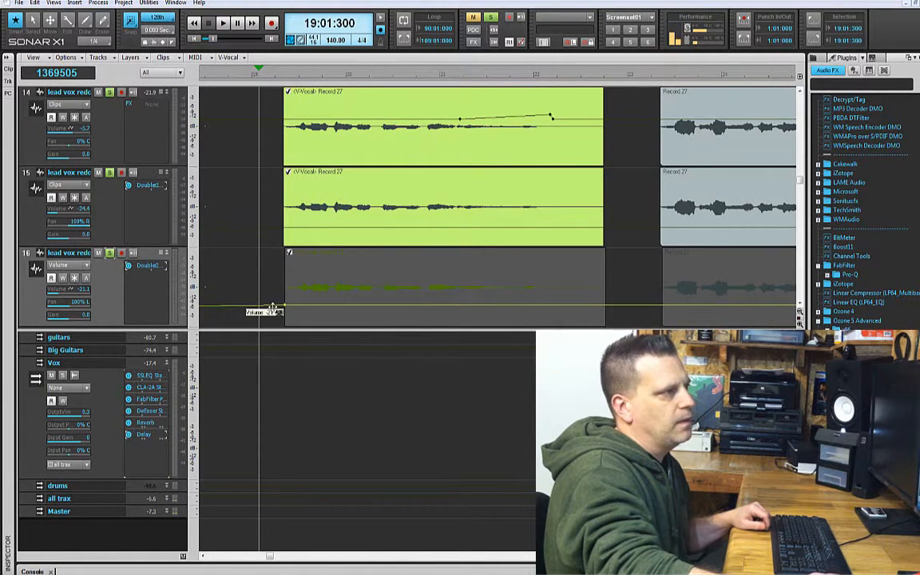
key(space)
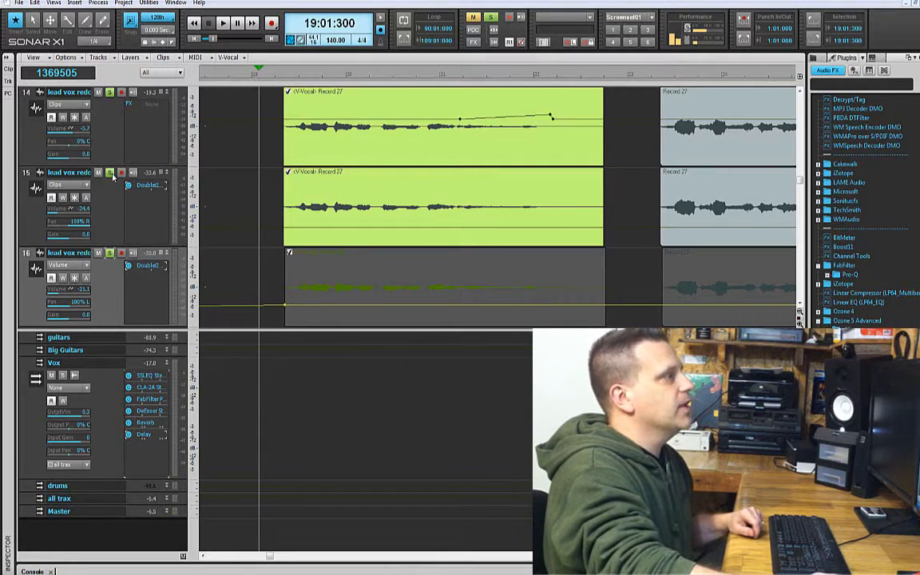
click(110, 173)
click(110, 254)
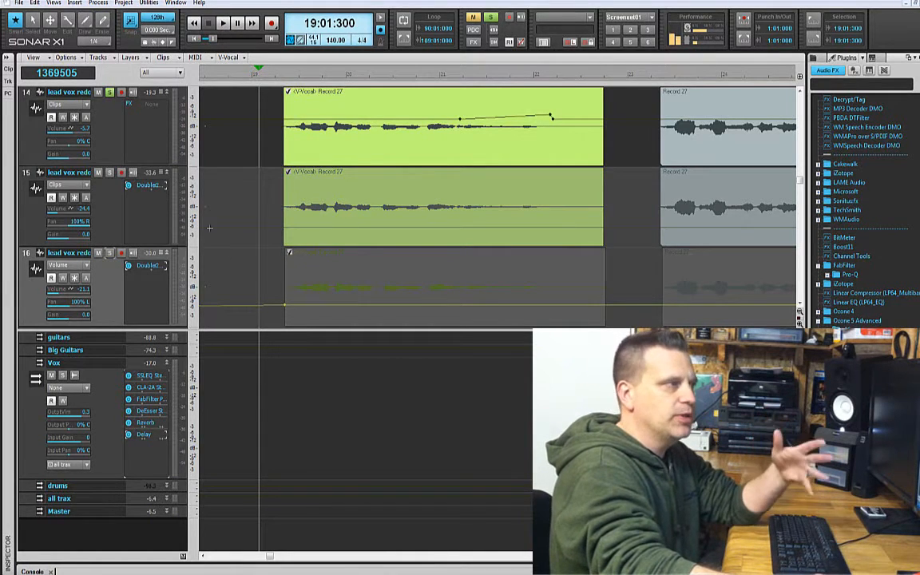
Step: Clone track 14 once as track 15 with its events, properties, effects and sends, and enlarge the clone's track height
right_click(109, 131)
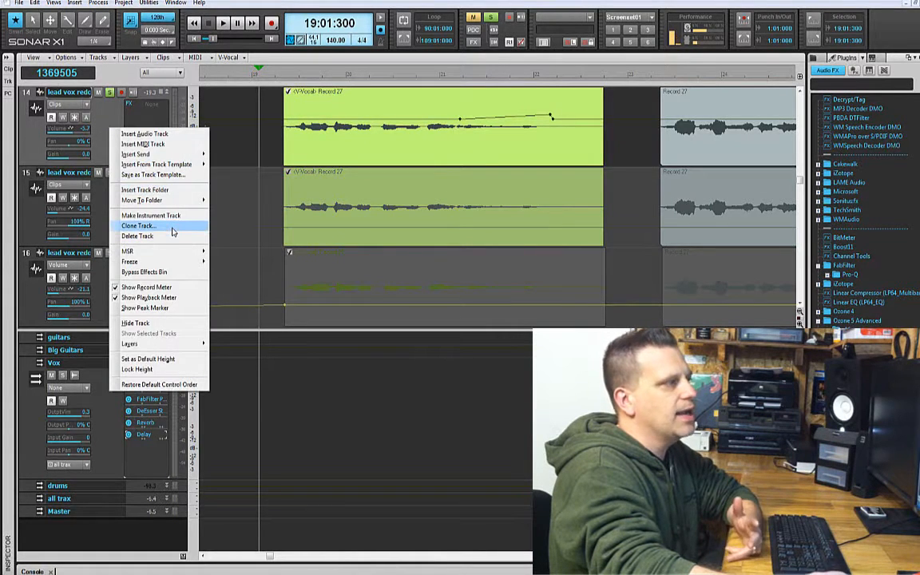
click(140, 226)
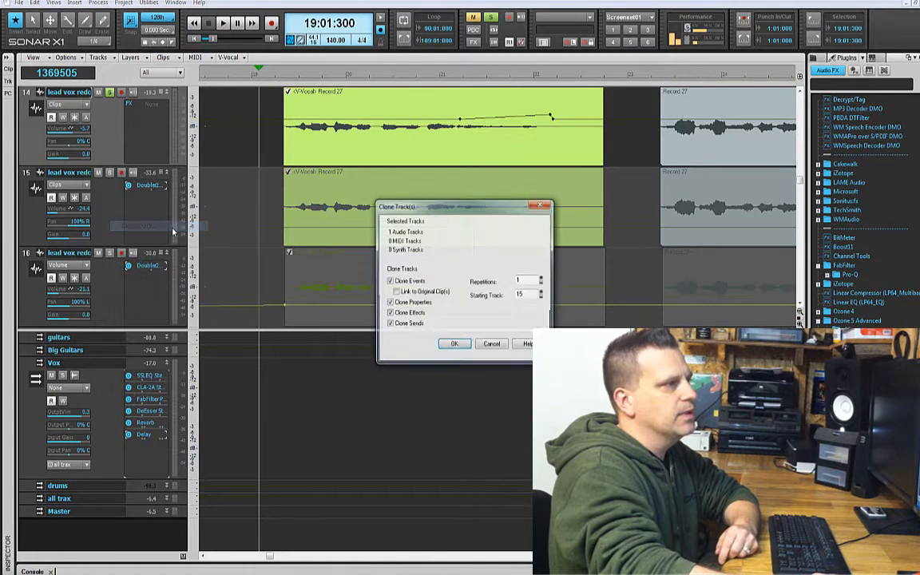
click(454, 345)
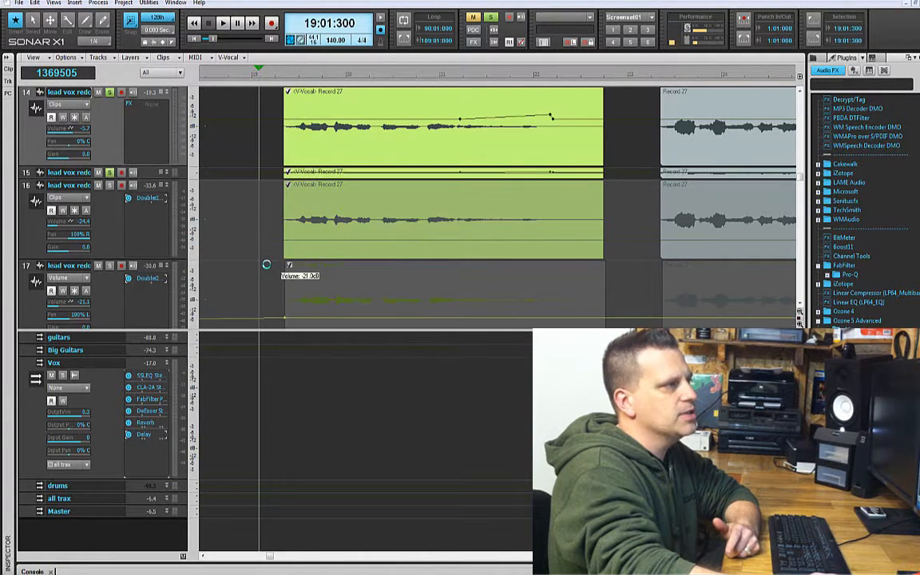
mouse_move(144, 180)
mouse_down()
mouse_move(186, 263)
mouse_move(189, 257)
mouse_up()
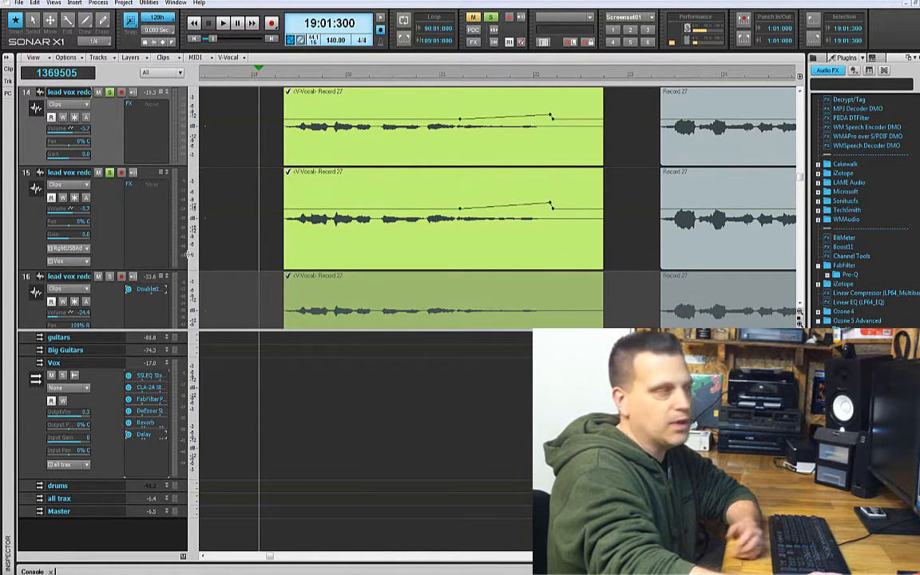
Step: Delete the cloned vocal track 15
right_click(114, 211)
click(145, 305)
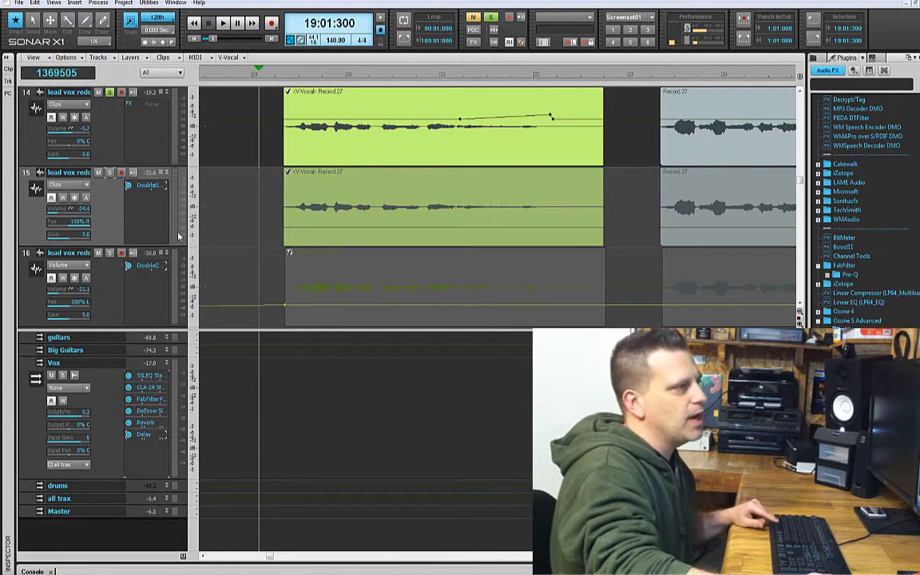
Step: Select vocal track 16 and place the playhead at 19:02:270, near the start of its first clip
click(26, 175)
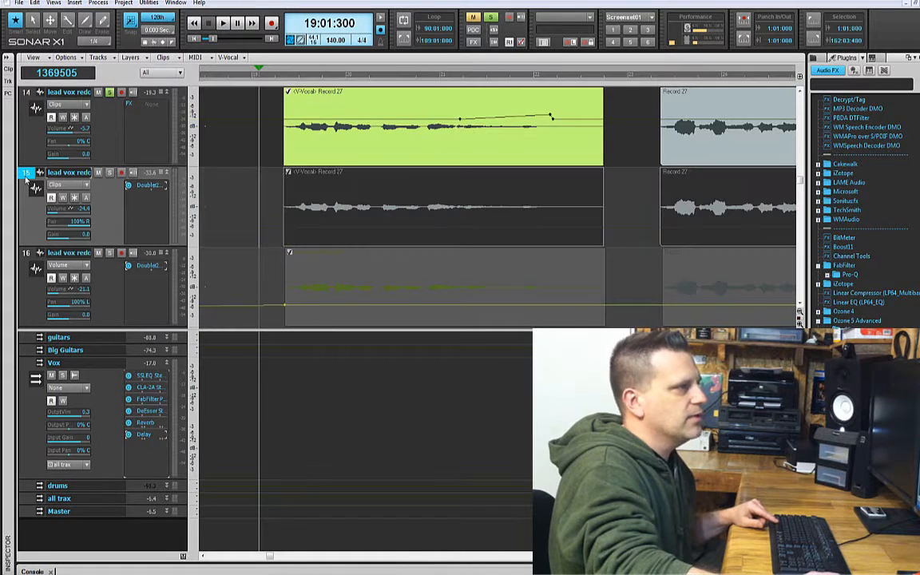
click(25, 254)
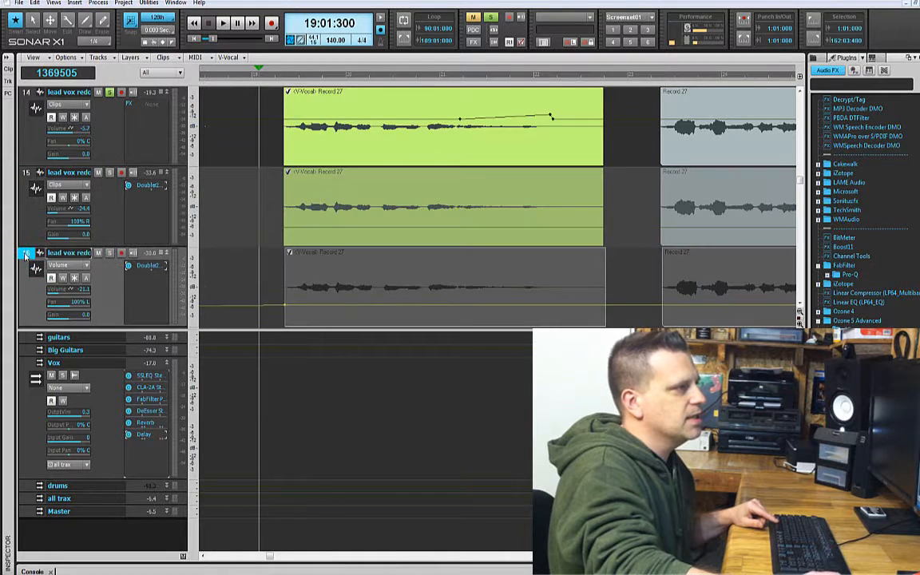
click(282, 78)
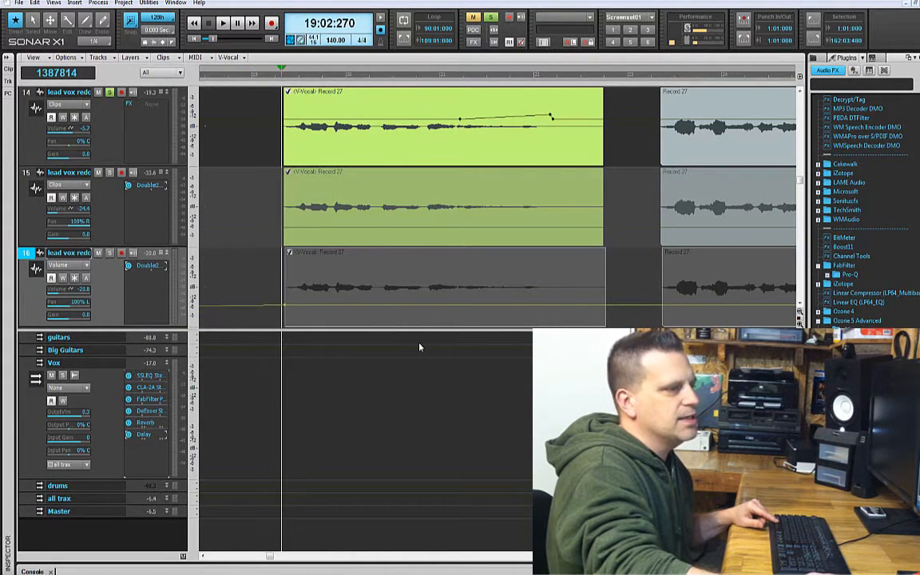
Step: Examine closely how the vocal clip starts on tracks 14, 15 and 16 line up just after 19:02:270
key(ctrl+Right)
key(ctrl+Right)
key(ctrl+Right)
key(ctrl+Right)
key(ctrl+Right)
key(ctrl+Right)
key(ctrl+Right)
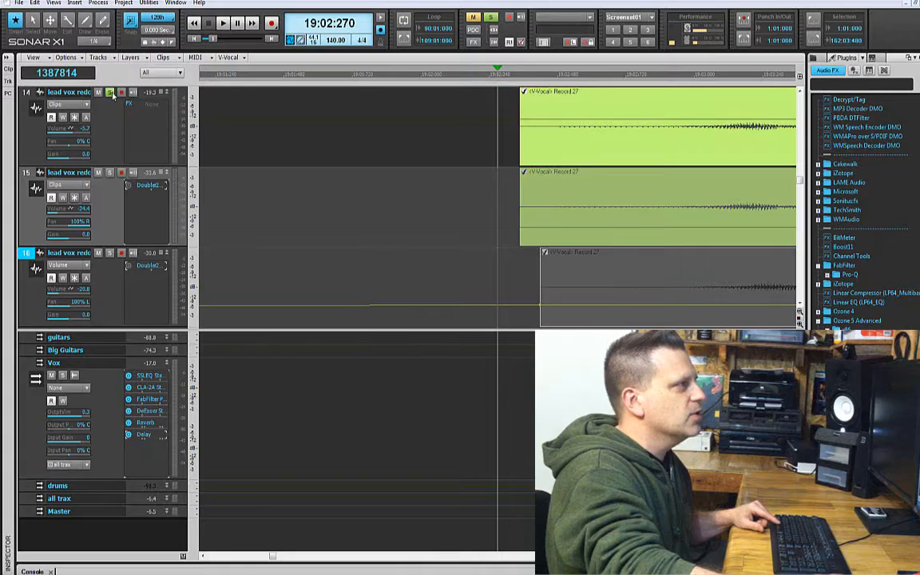
Step: Solo only track 15 in place of track 14, reset tracks 15 and 16 to centre pan, and audition the vocal
click(109, 173)
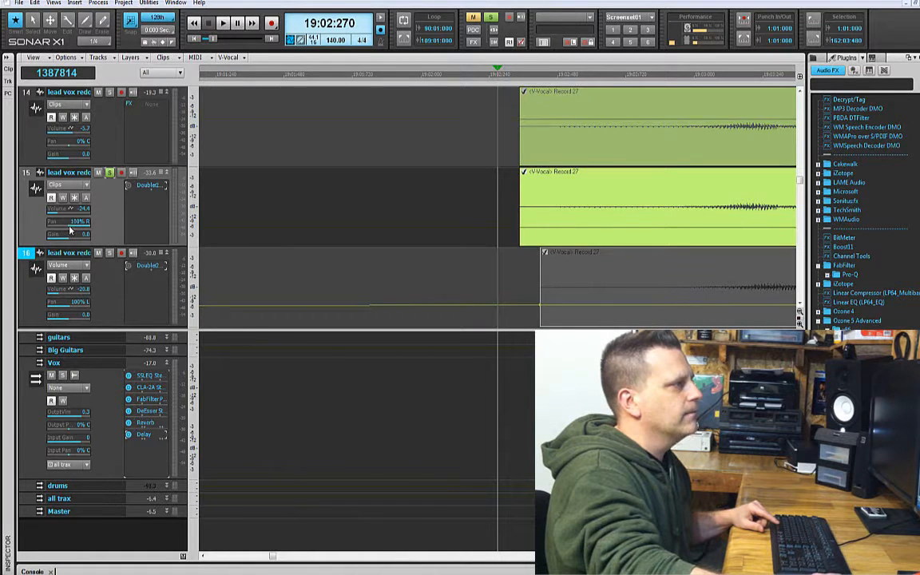
double_click(67, 308)
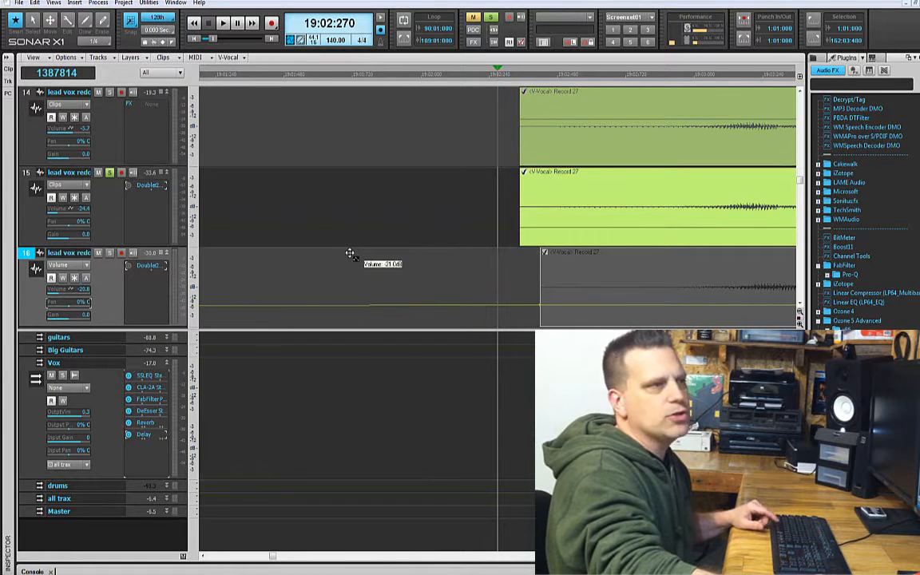
key(space)
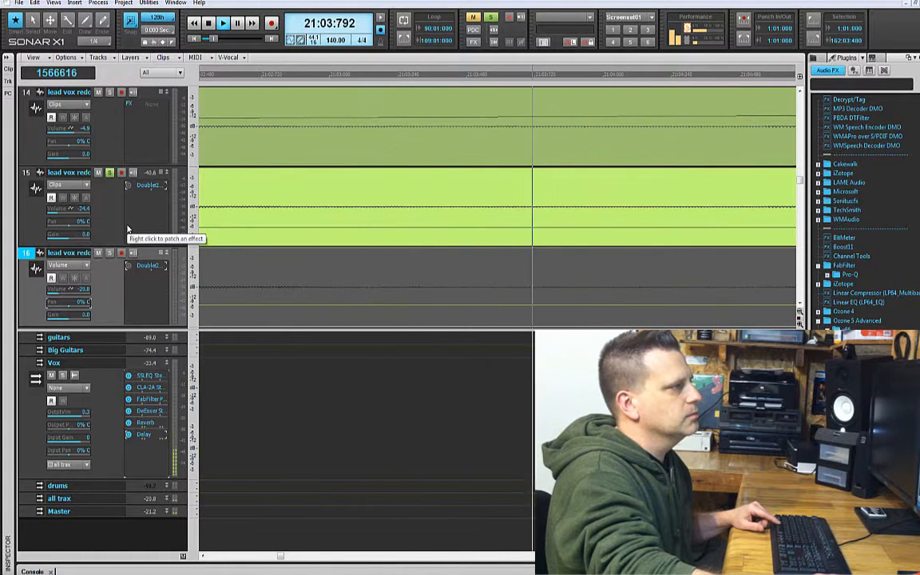
key(space)
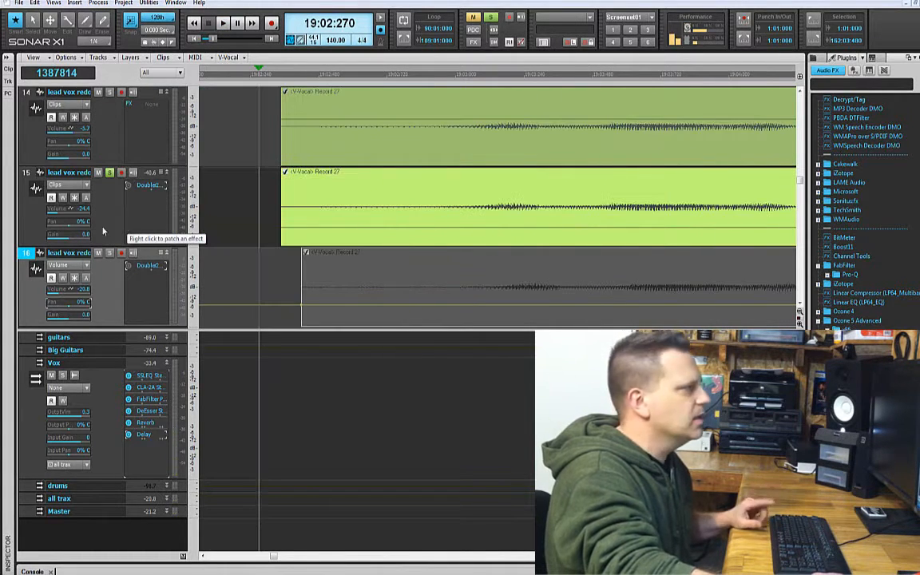
Step: Raise track 15's volume to about -8.9 and audition it on its own from 19:02:270
drag(55, 214, 66, 214)
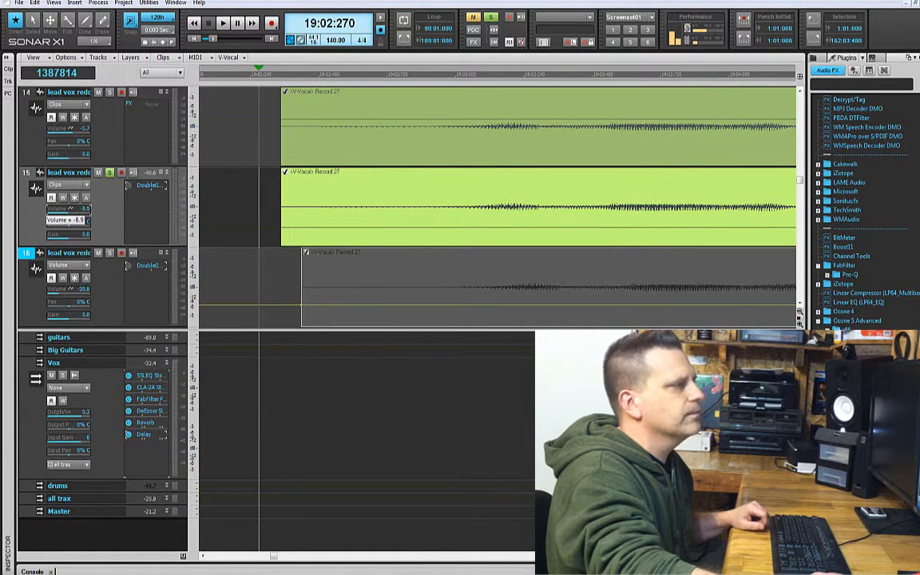
key(space)
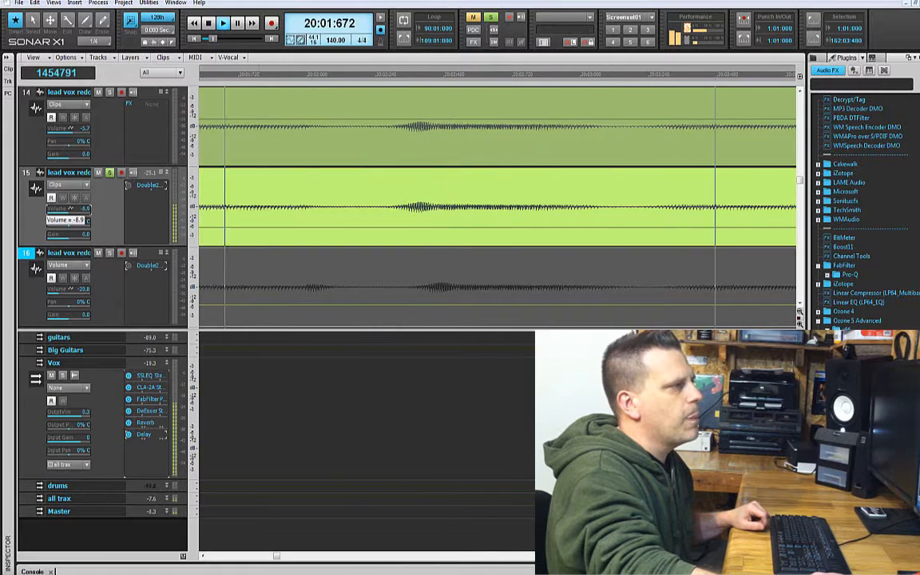
drag(75, 214, 75, 214)
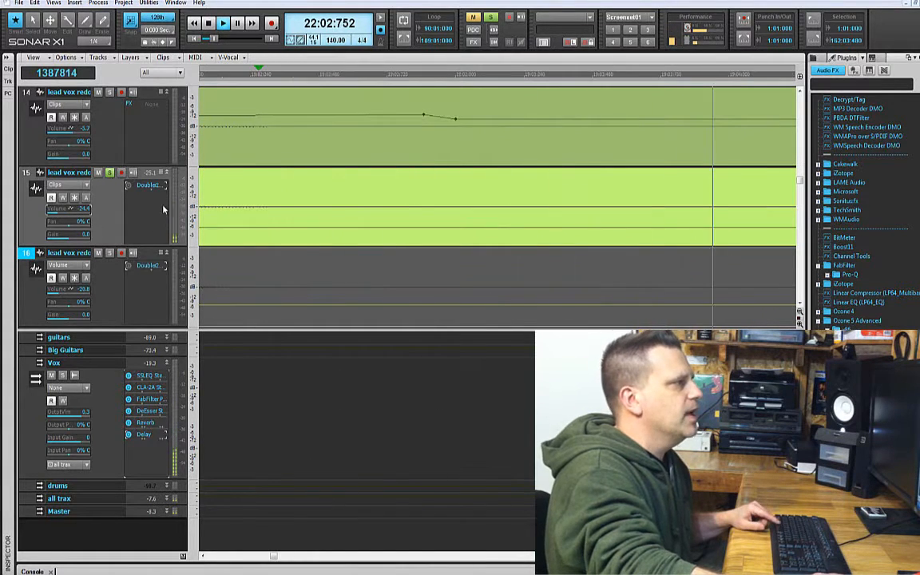
key(space)
Step: Switch the solo from track 15 to track 16 and audition it with its volume raised to about -11.0
click(110, 173)
click(109, 252)
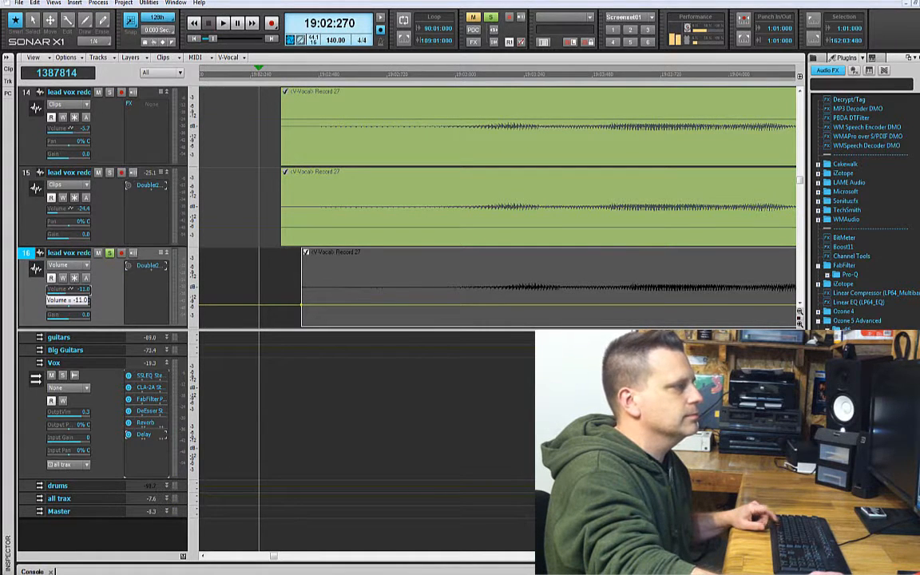
key(space)
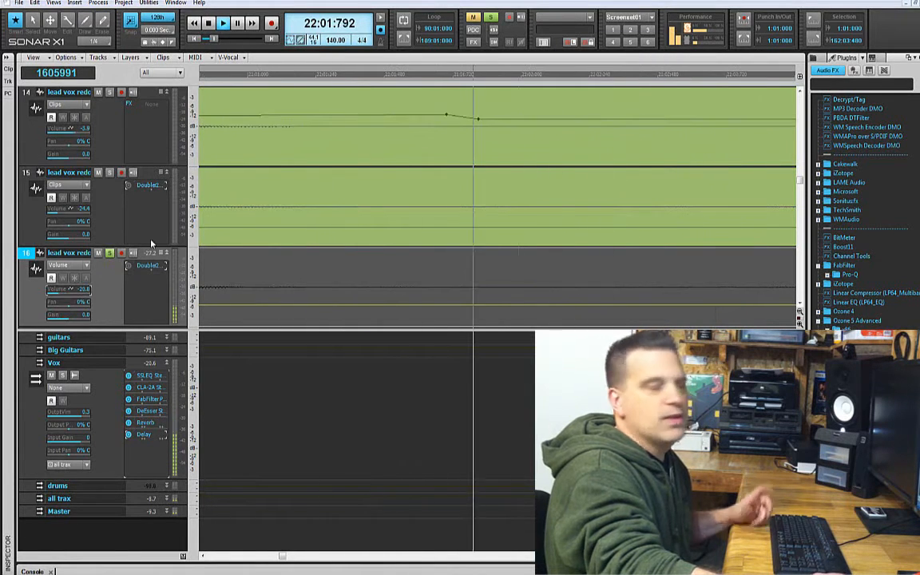
key(space)
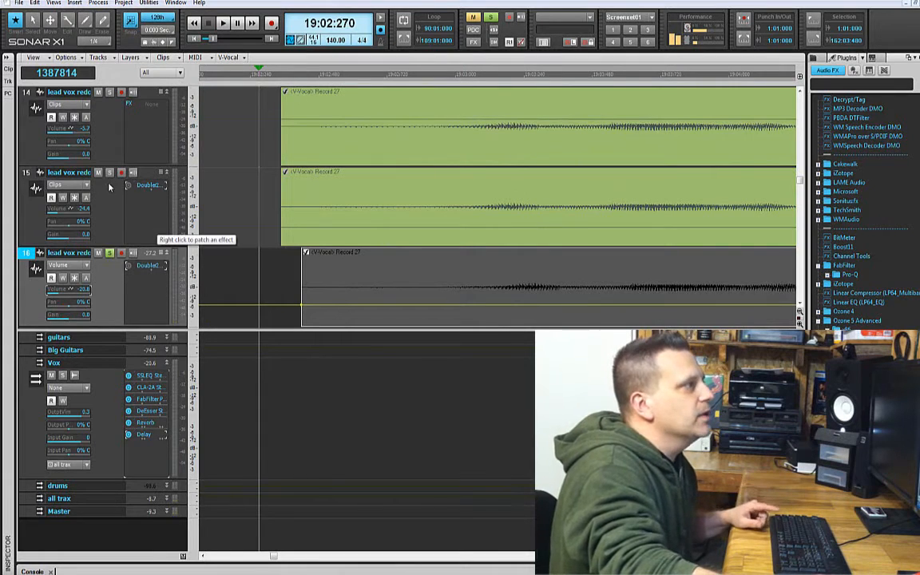
Step: Solo track 15 along with 16, pan 15 to 100% left and 16 to 100% right, and audition the pair
click(118, 229)
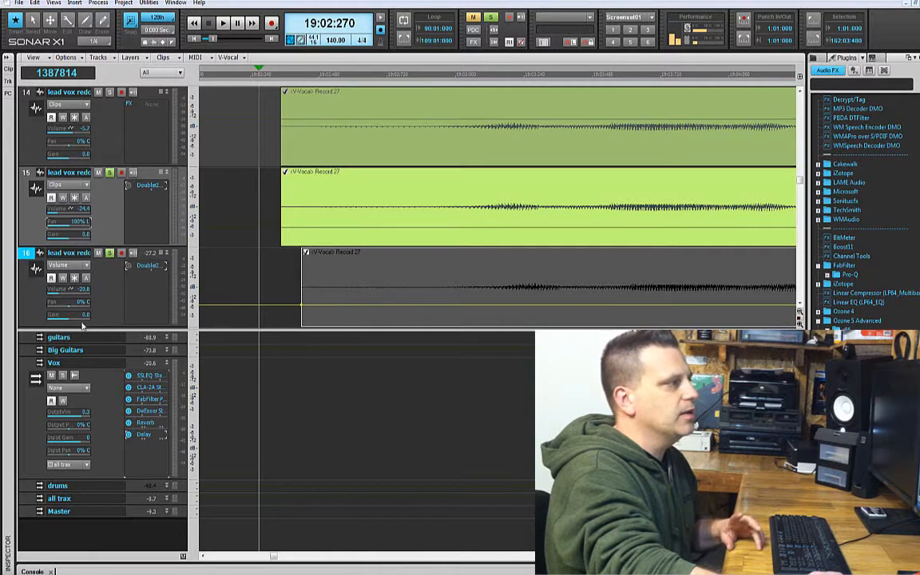
drag(69, 306, 91, 306)
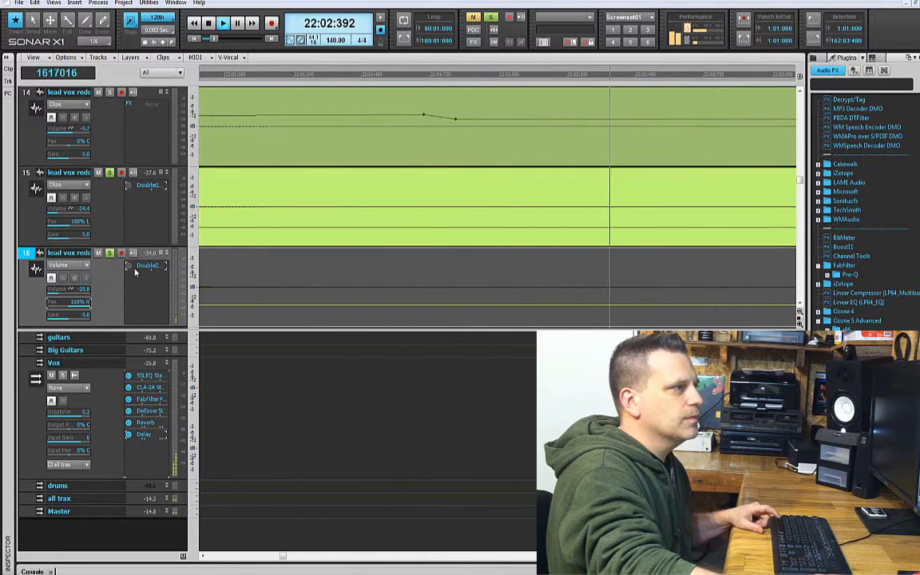
key(space)
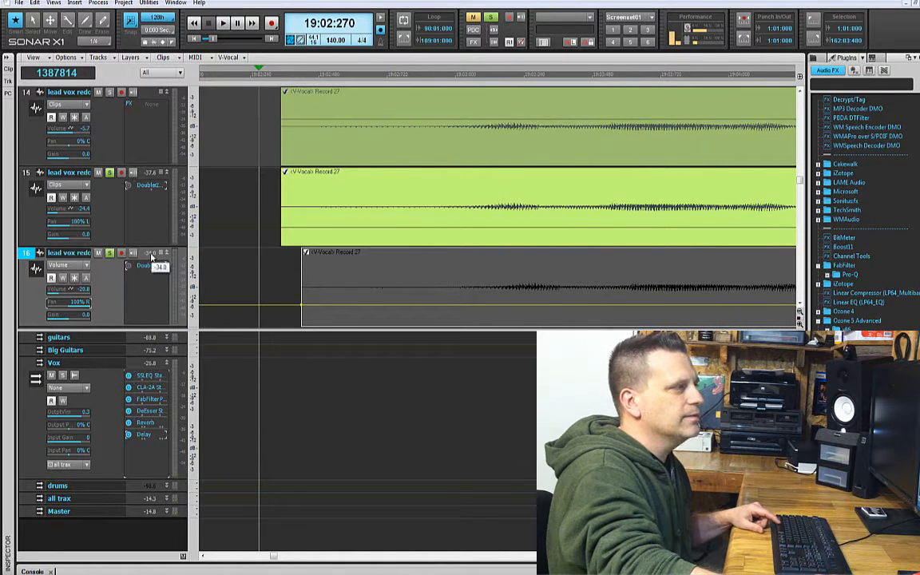
key(space)
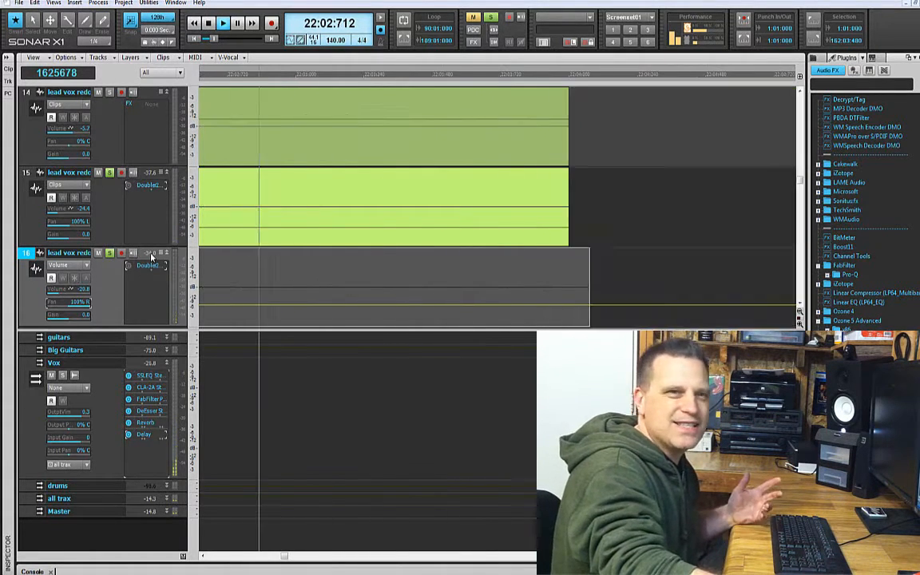
key(space)
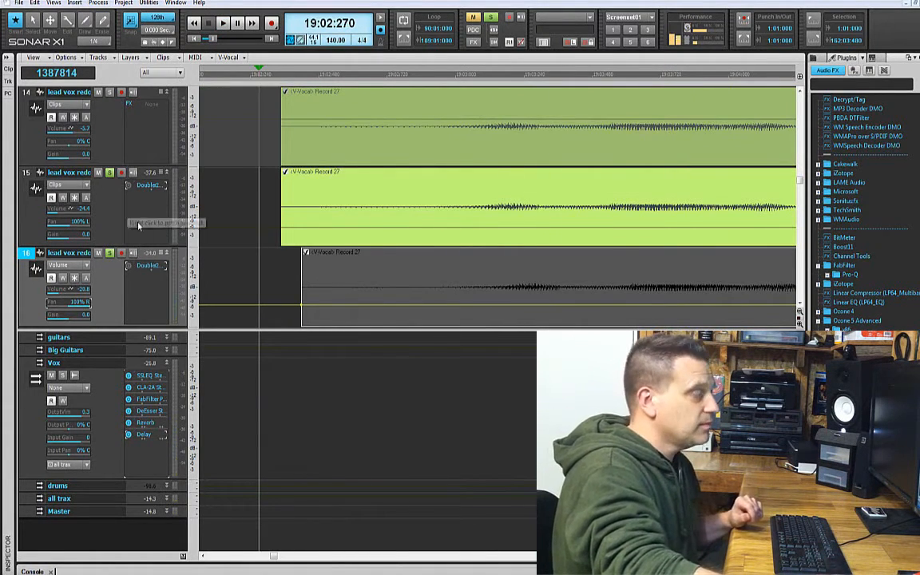
Step: Unsolo tracks 15 and 16, and audition the main lead vocal on track 14 soloed by itself
click(110, 173)
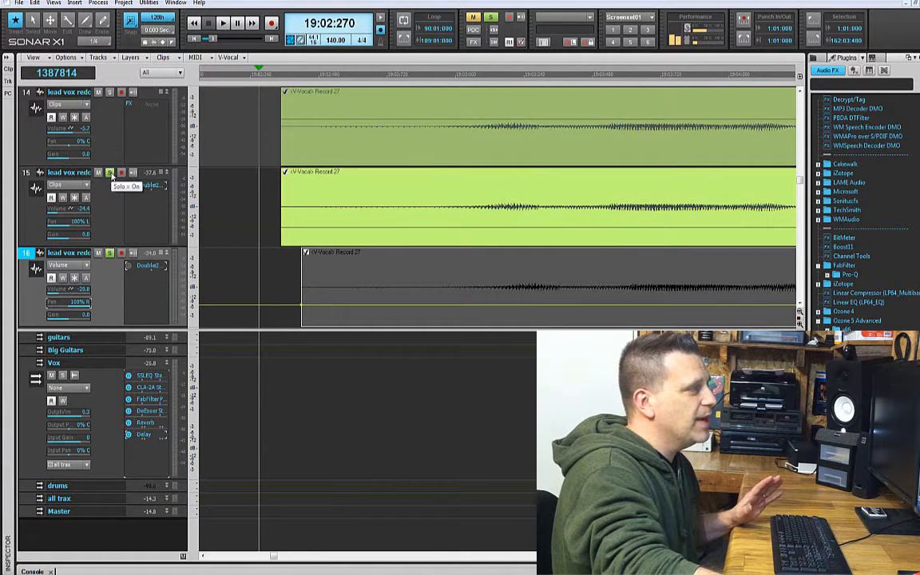
click(110, 173)
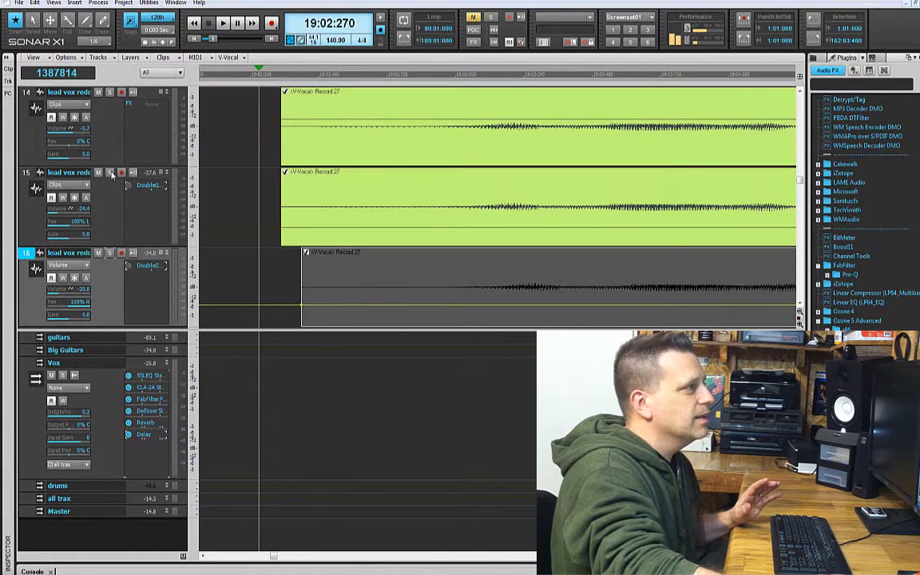
click(110, 92)
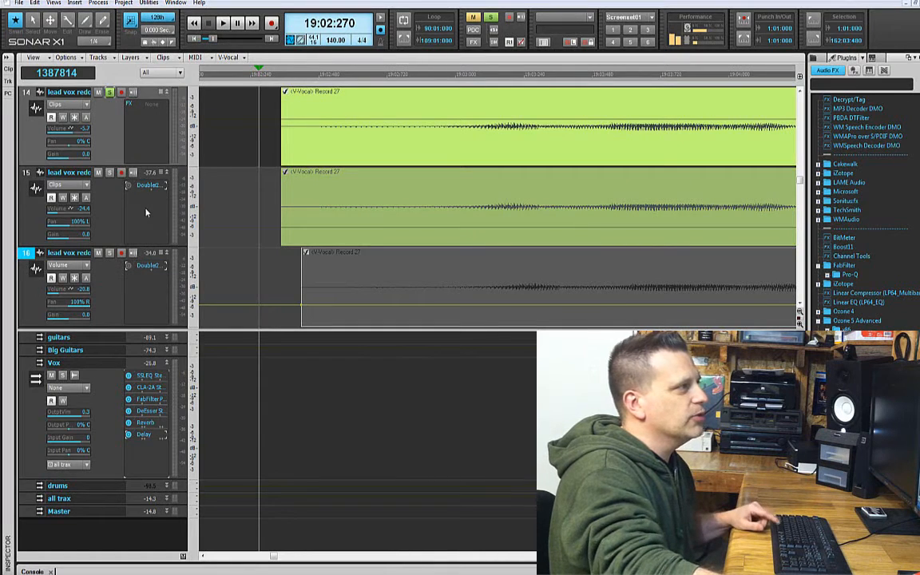
key(space)
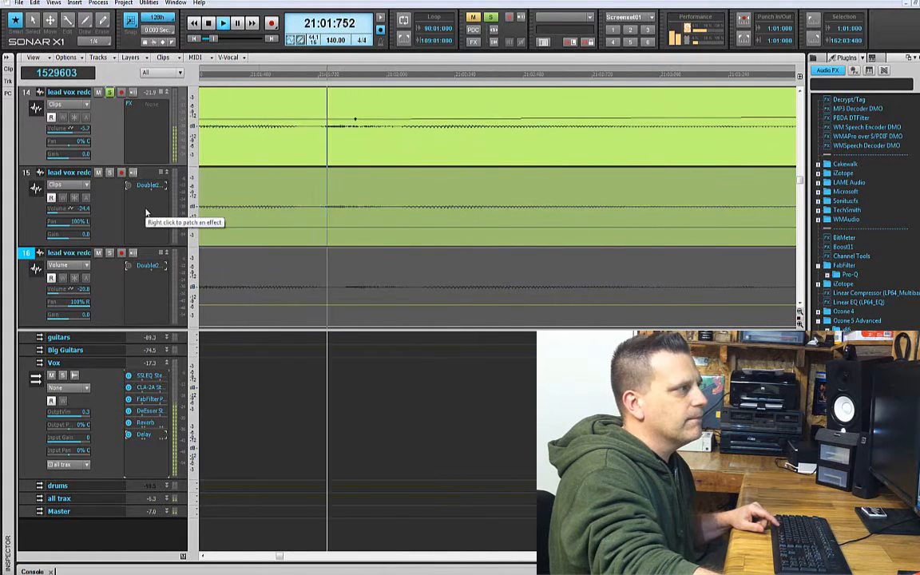
key(space)
Step: Solo tracks 15 and 16 together with track 14 and play them back, temporarily muting track 14 to compare the sound
click(110, 172)
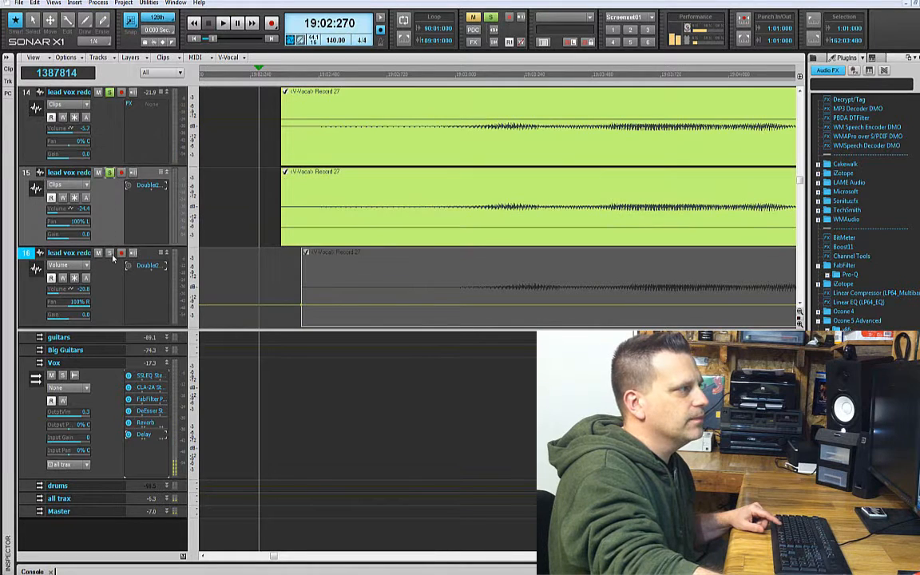
click(110, 253)
key(space)
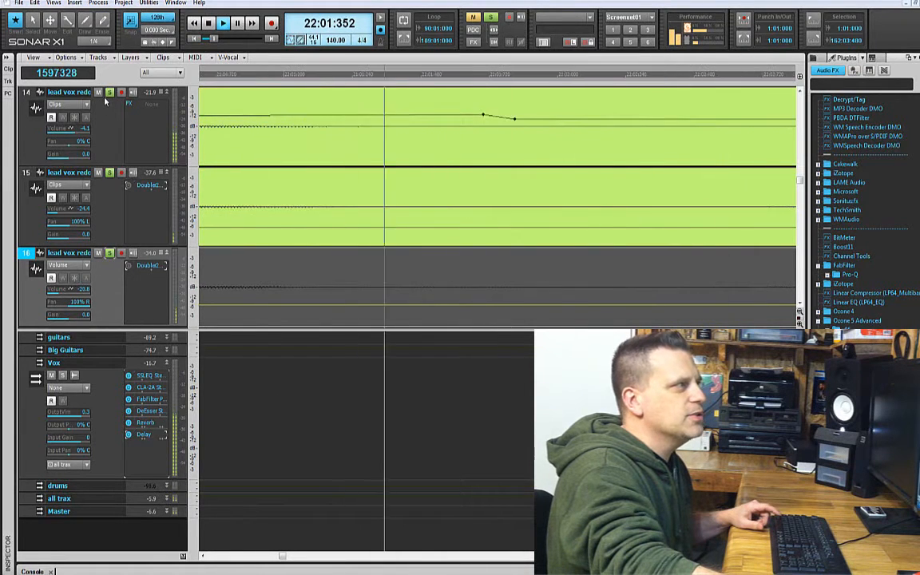
click(98, 92)
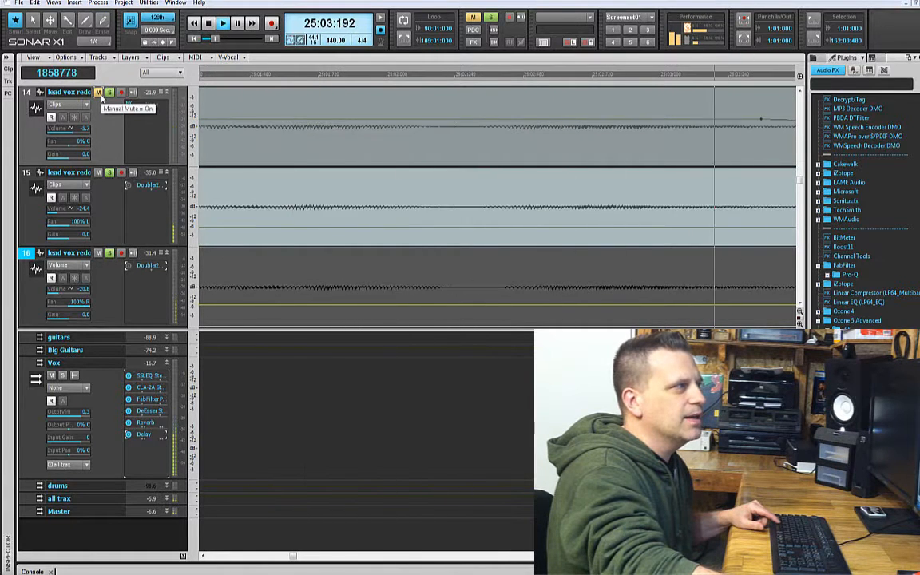
click(100, 94)
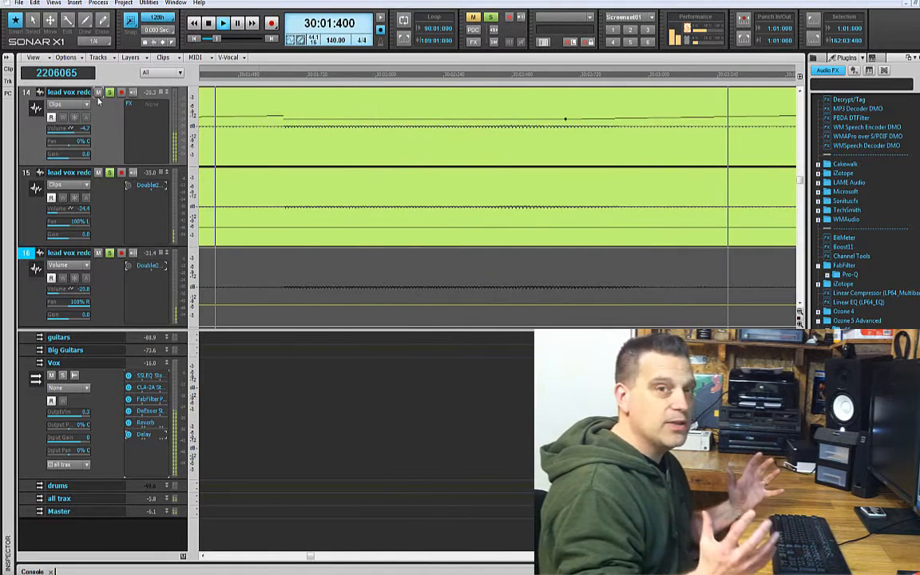
key(space)
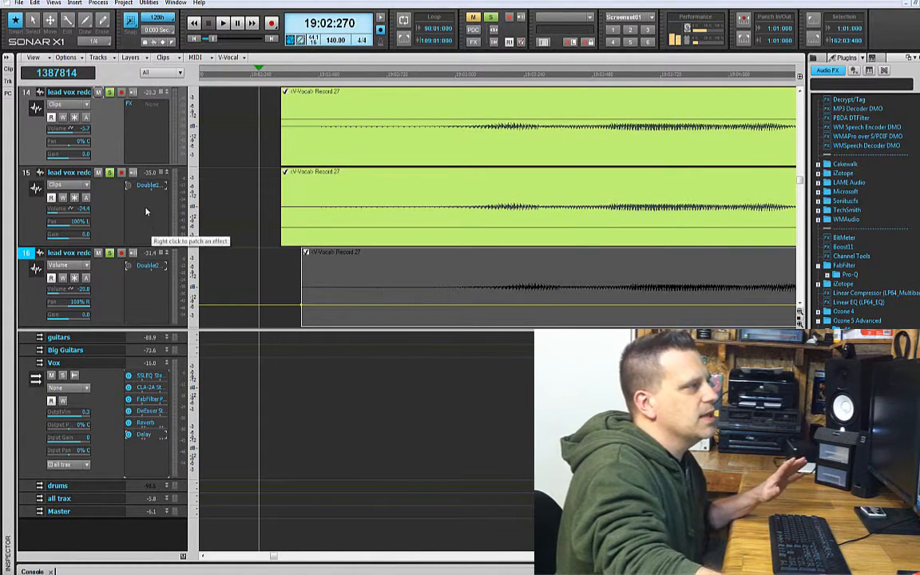
Step: Open the Doubler2 plug-in windows of tracks 15 and 16 and arrange them one above the other
double_click(149, 186)
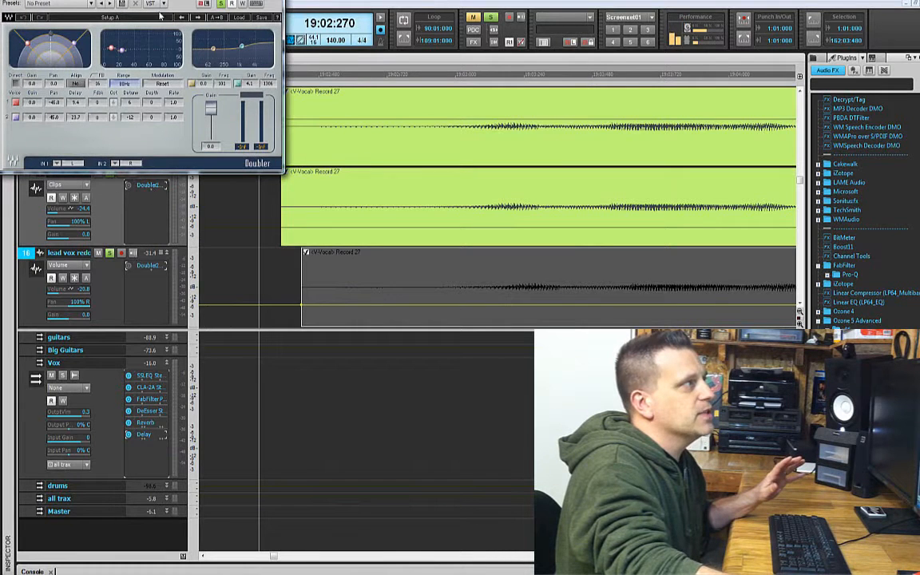
drag(223, 28, 358, 105)
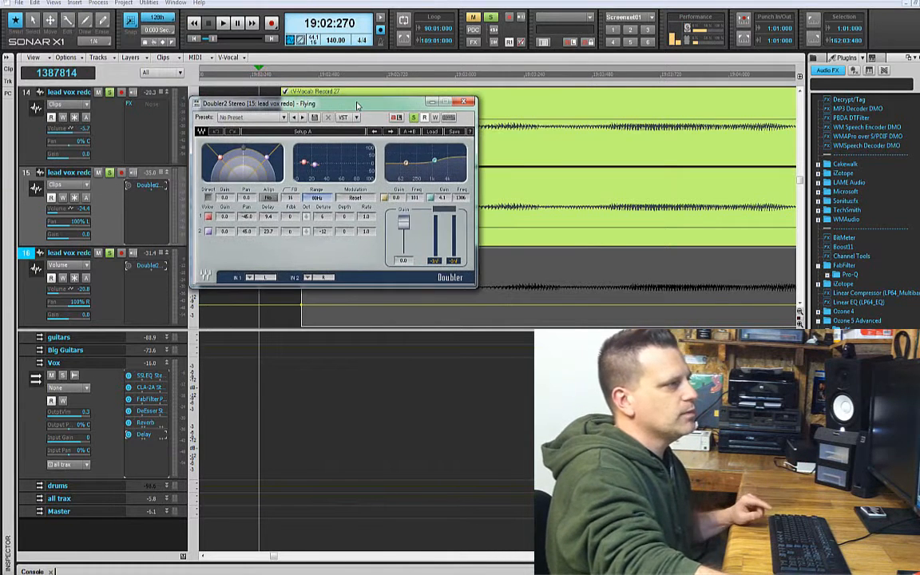
drag(494, 125, 523, 150)
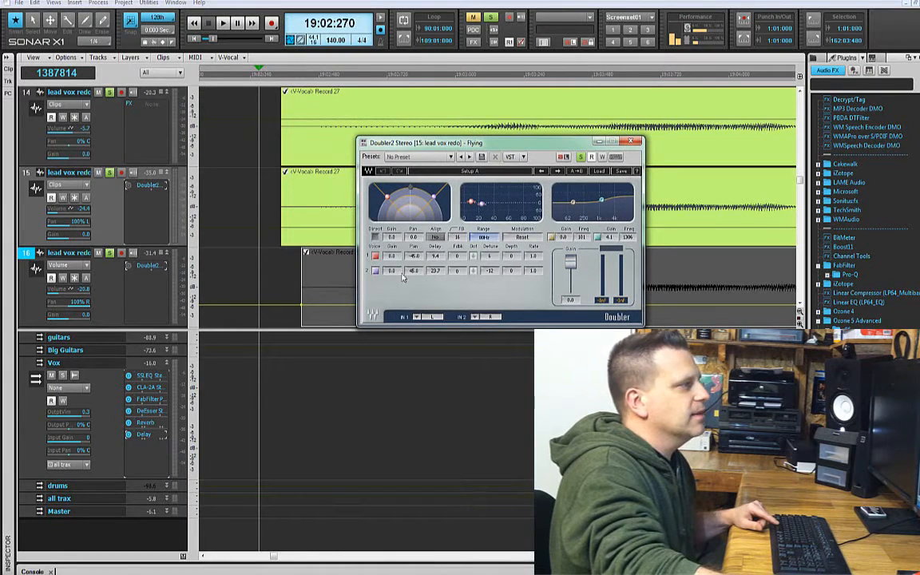
double_click(154, 270)
drag(160, 1, 523, 338)
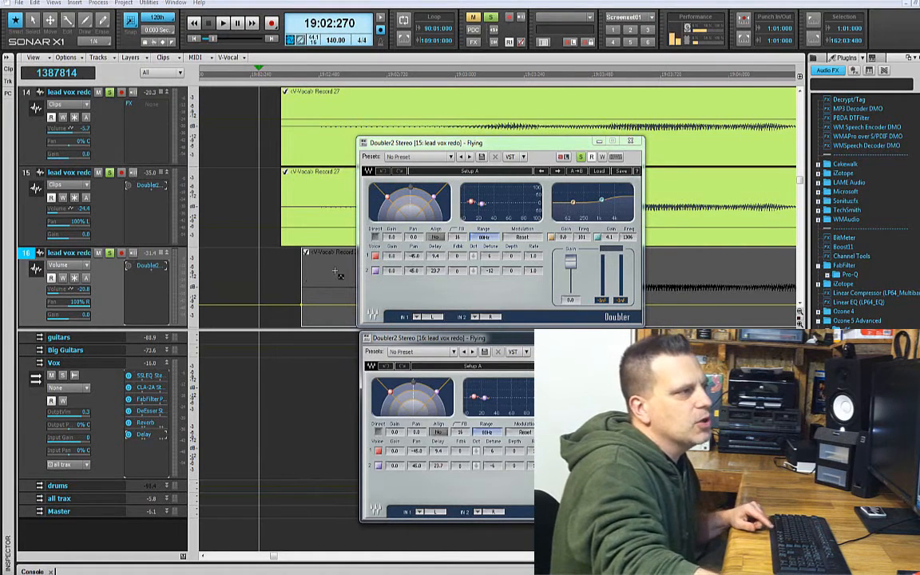
Step: Toggle the Direct signal in track 15's Doubler2 and set voice 1's Detune to 12
click(374, 238)
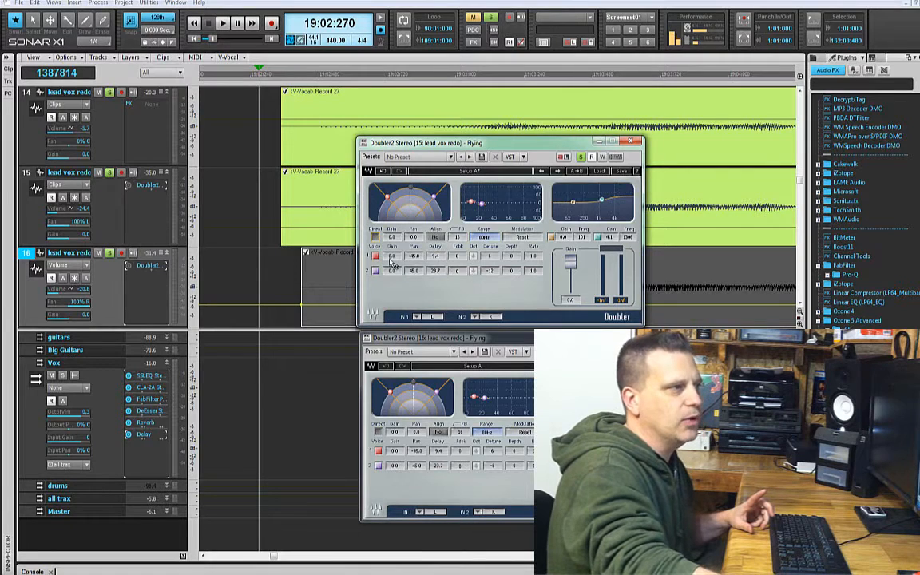
double_click(494, 258)
text(12)
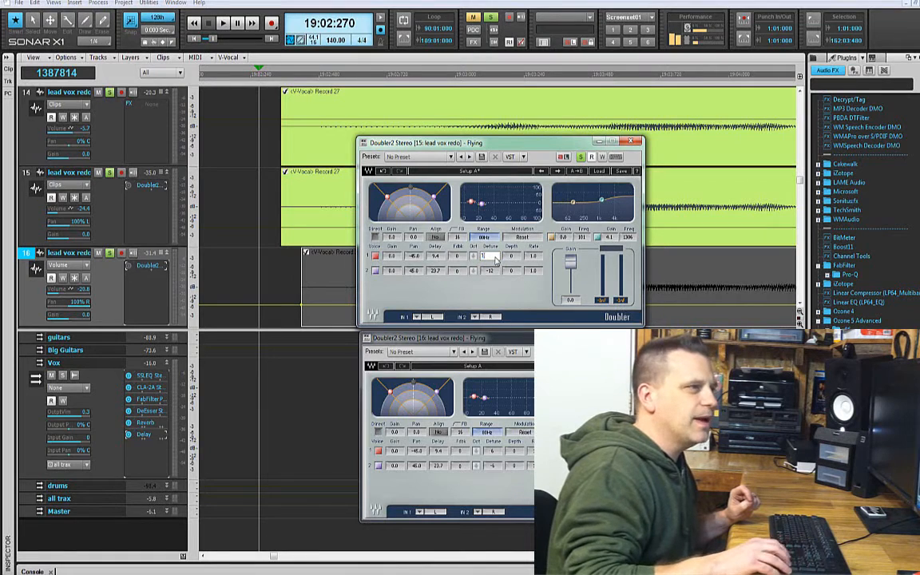
key(Return)
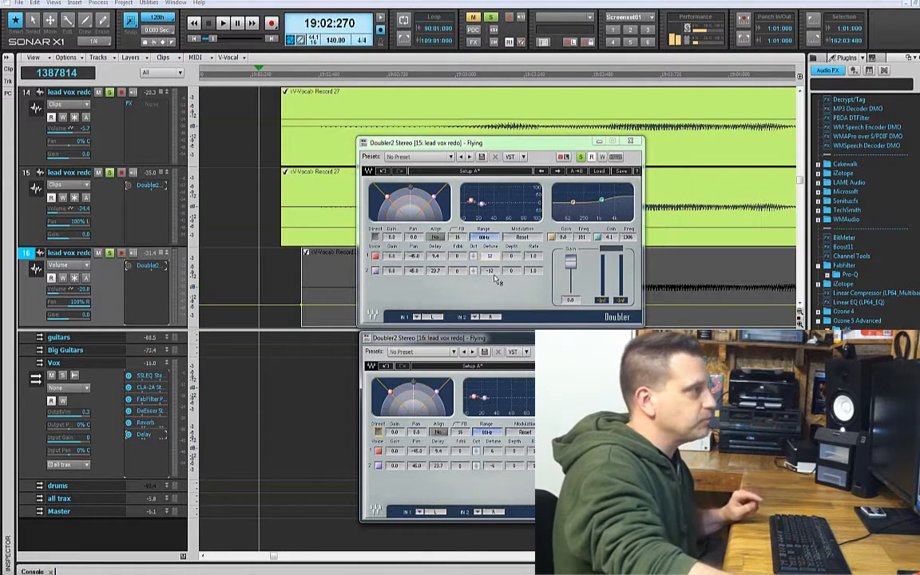
Step: Unsolo track 14 and enable the Doubler2 effect on tracks 15 and 16
click(111, 94)
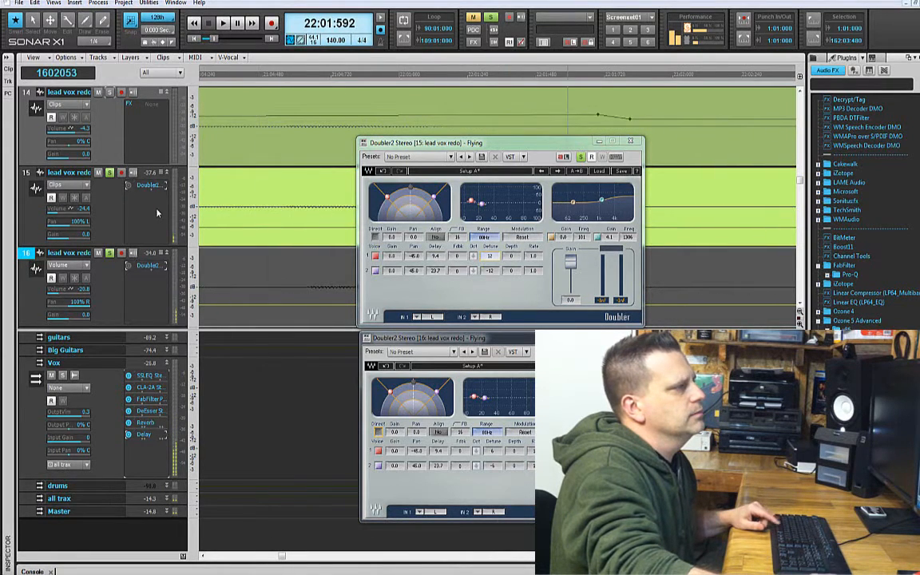
click(128, 185)
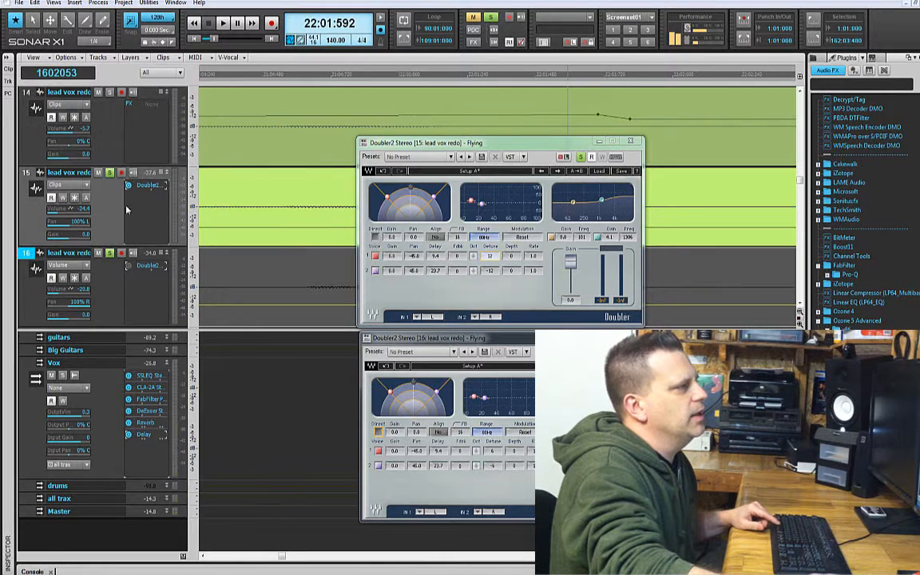
click(128, 267)
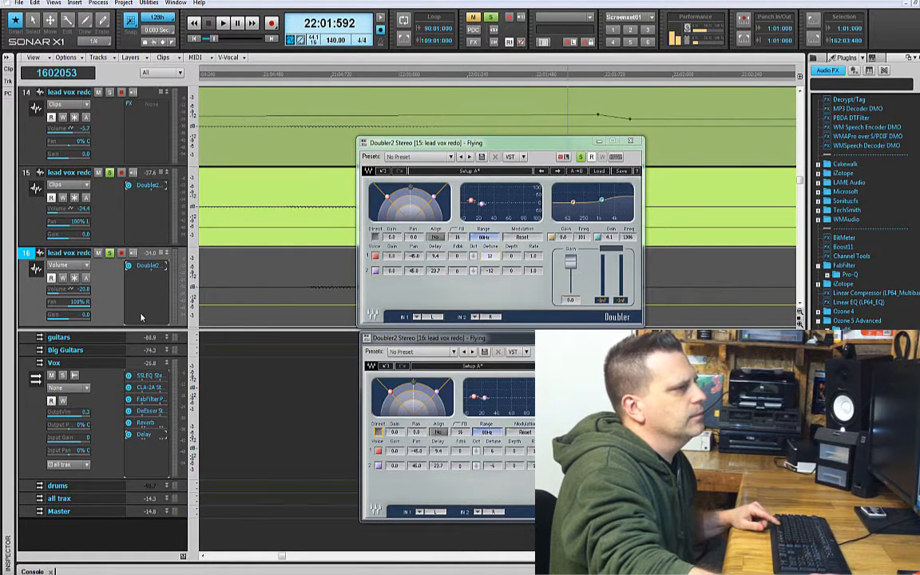
Step: Play back the soloed doubles on tracks 15 and 16, and switch the solo over to track 14 alone
key(space)
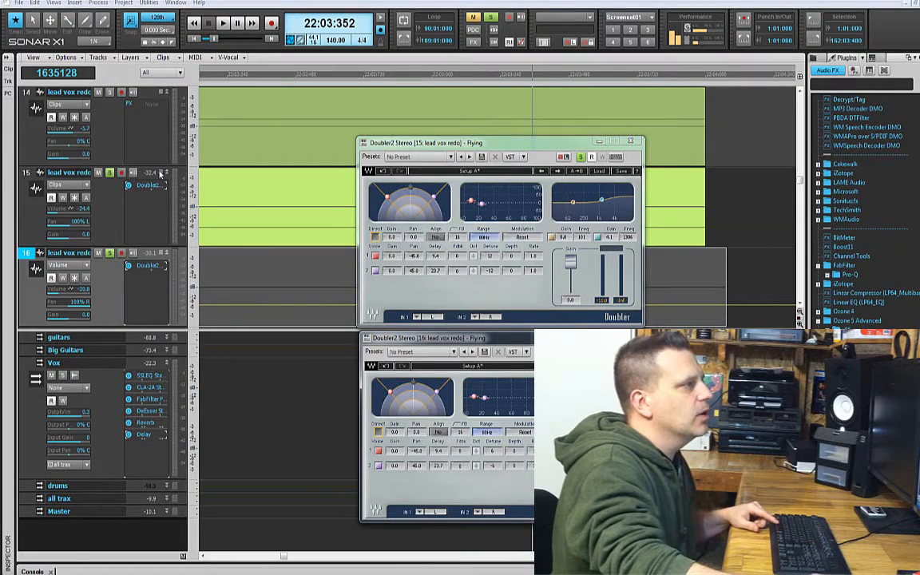
click(111, 173)
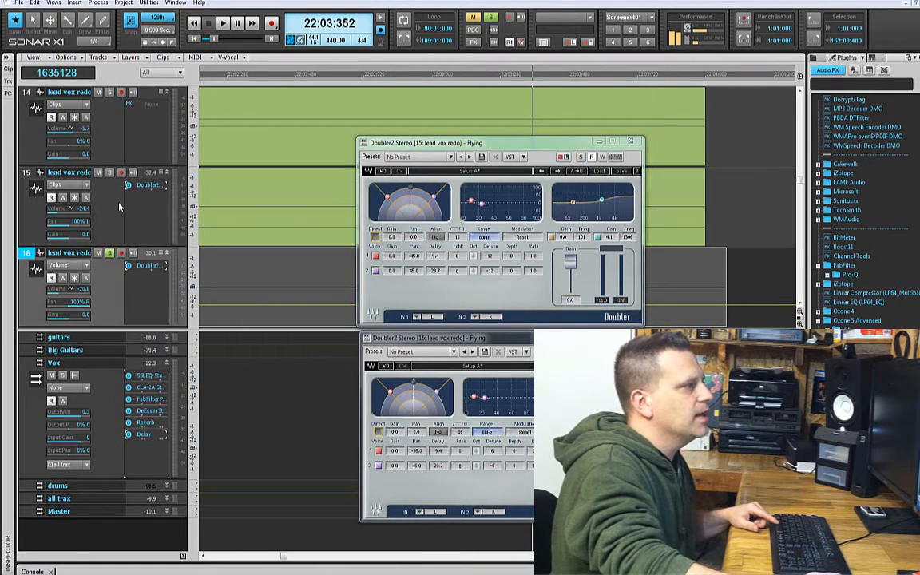
click(109, 93)
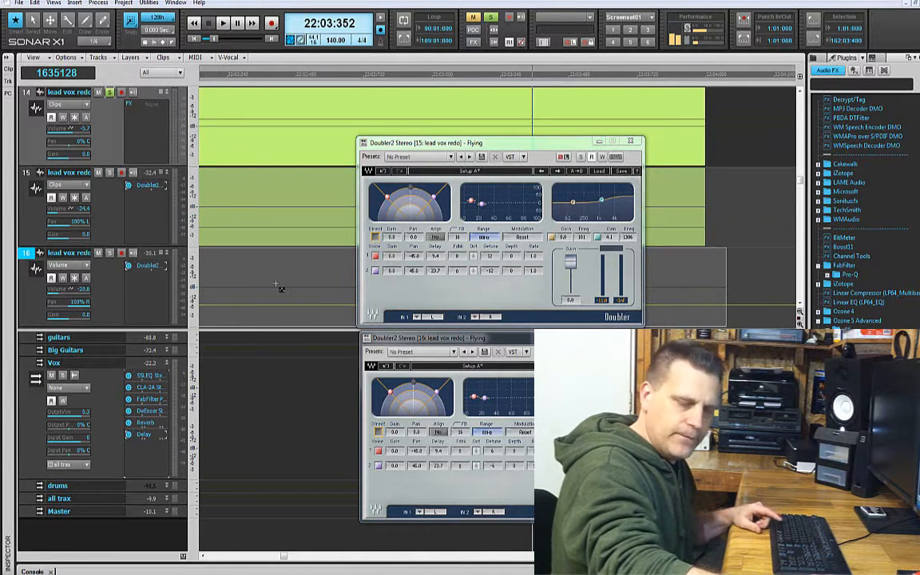
Step: Play back the soloed lead vocal on track 14 and toggle solo on tracks 15 and 16 to compare it with the doubles
key(space)
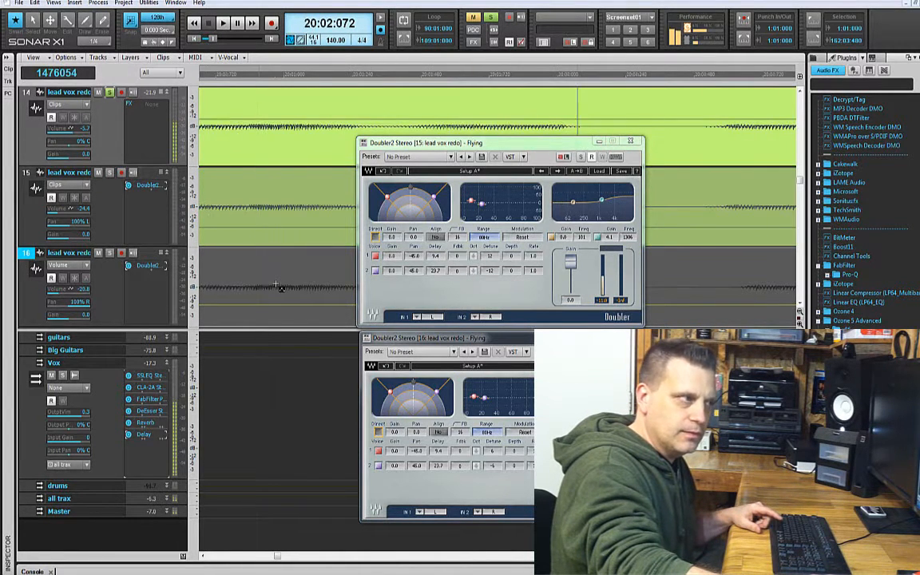
click(109, 174)
click(110, 254)
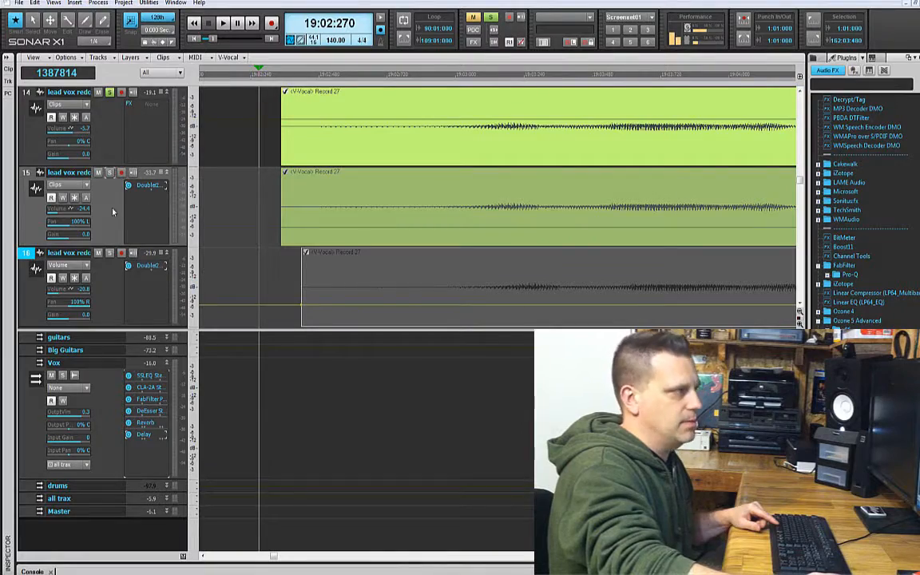
Step: Unsolo track 14, mute tracks 15 and 16, and play the full mix without the vocal doubles
click(108, 94)
click(98, 253)
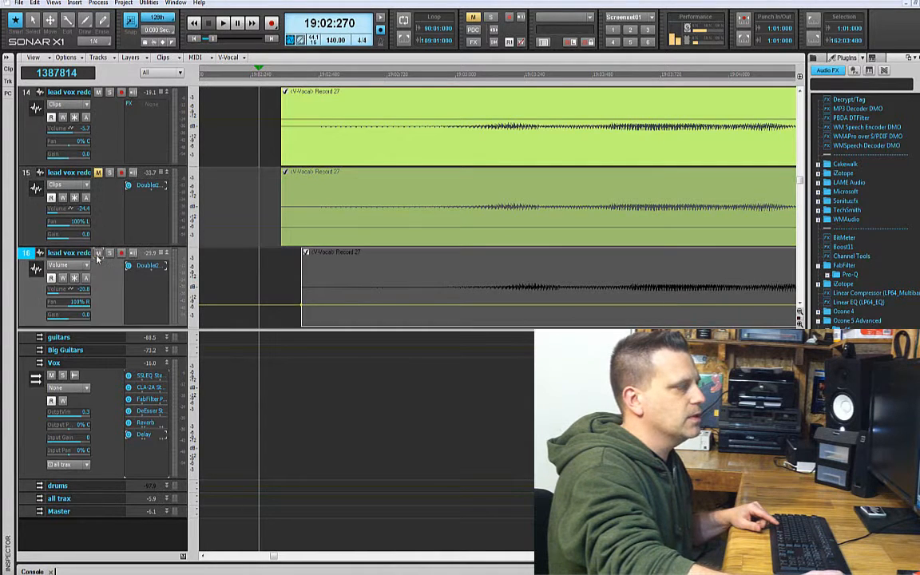
key(space)
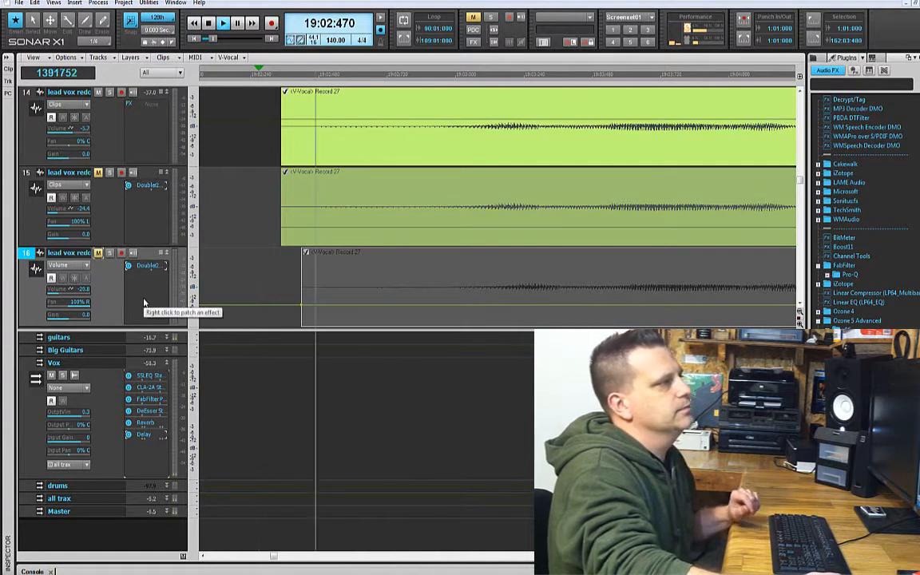